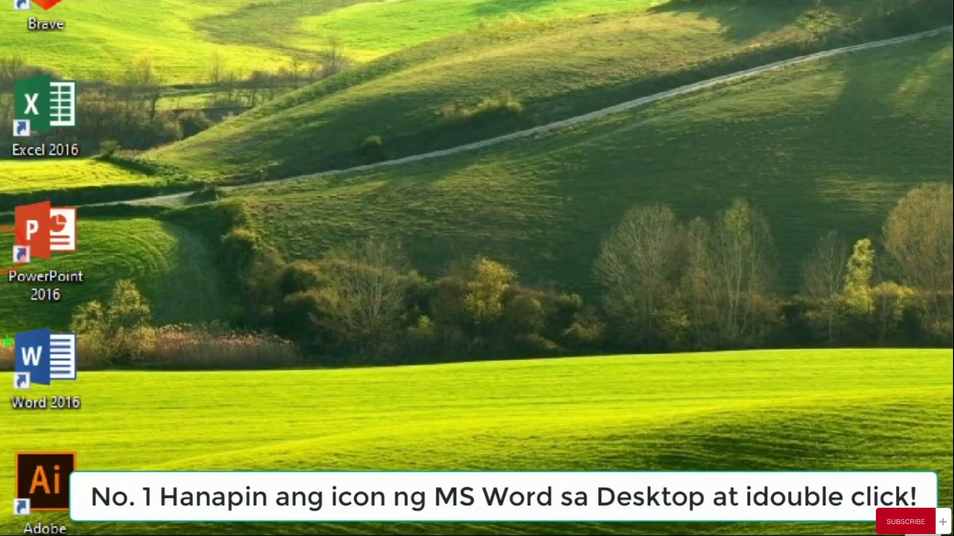
Launch Word 2016 from its desktop shortcut.
drag(5, 319, 94, 426)
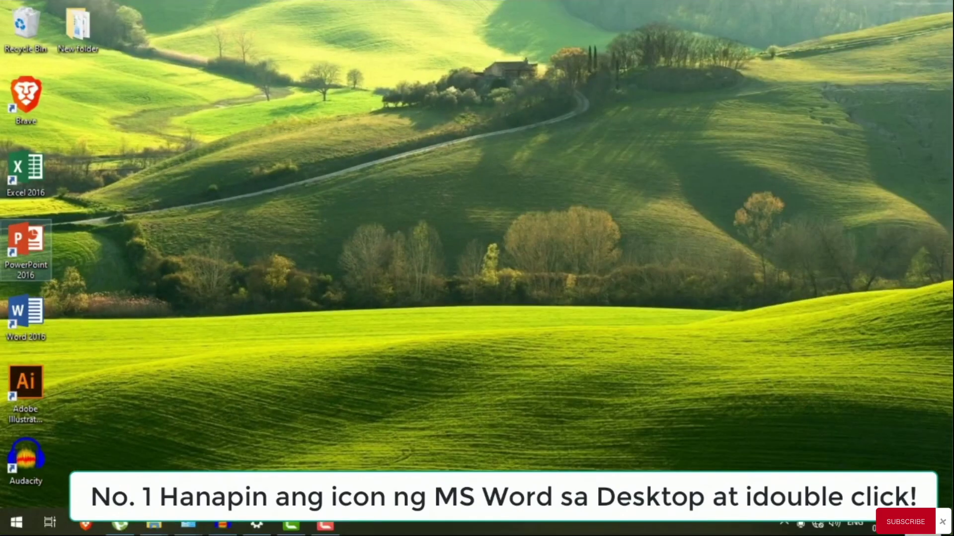
double_click(27, 309)
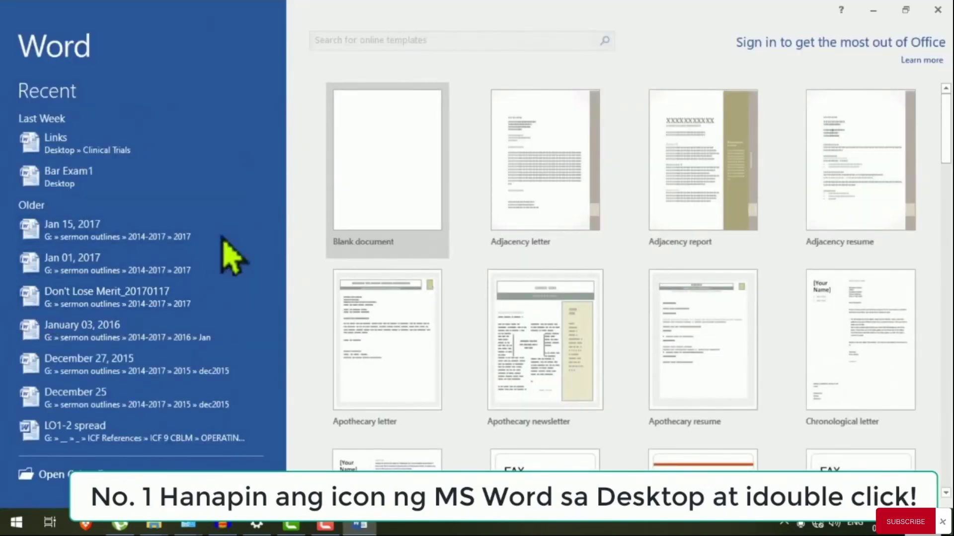
Create a blank document, then close Word to return to the desktop.
click(372, 181)
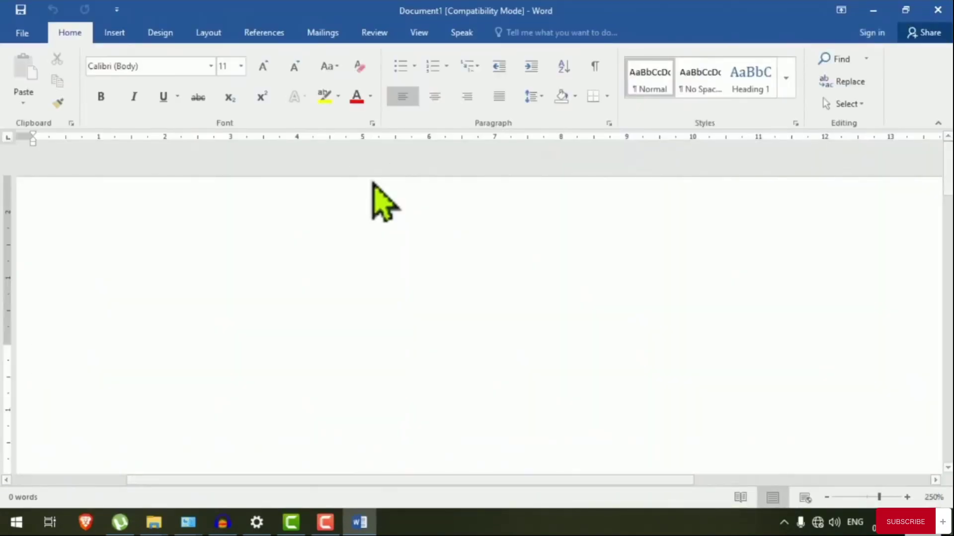
click(936, 10)
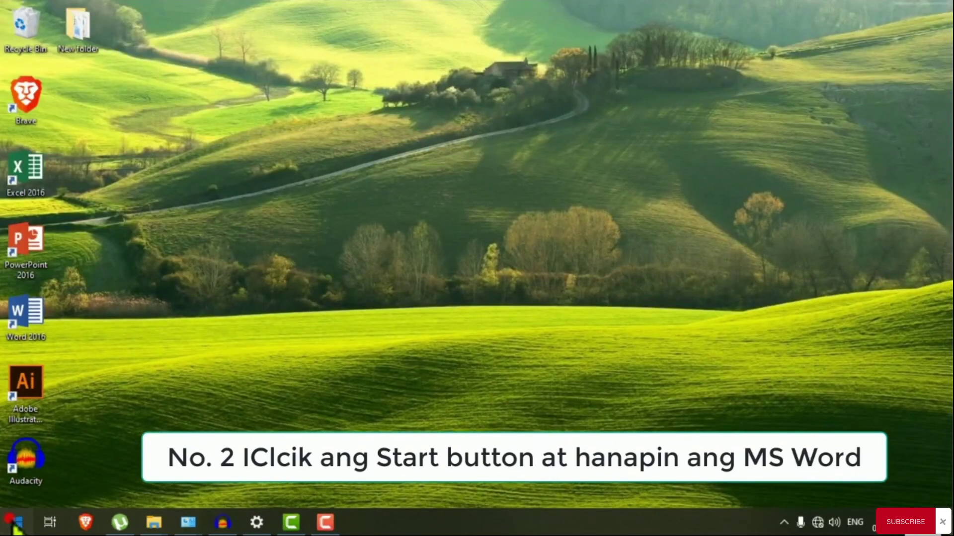
Relaunch Word 2016 from the W section of the Start menu's app list.
click(16, 522)
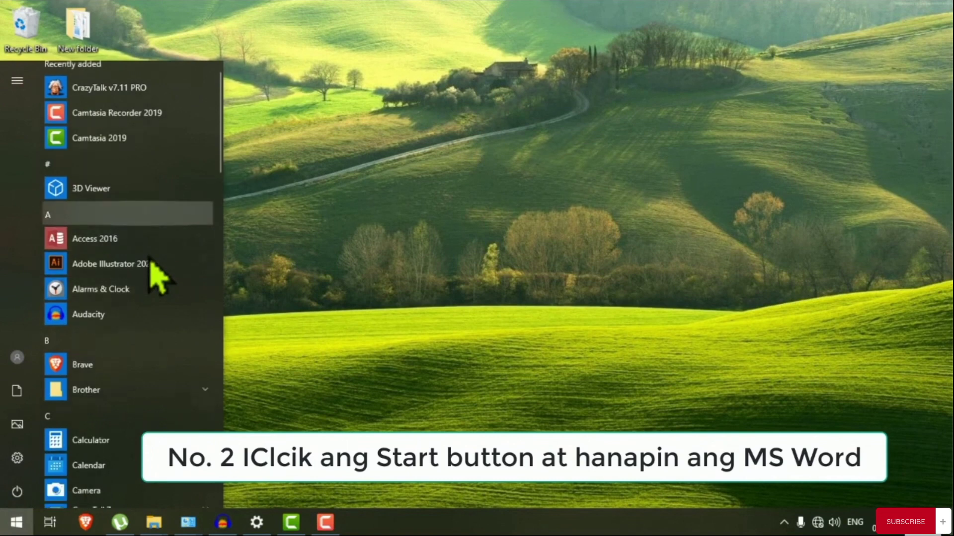
scroll(154, 270, down, 4)
scroll(156, 276, down, 3)
scroll(156, 276, down, 3)
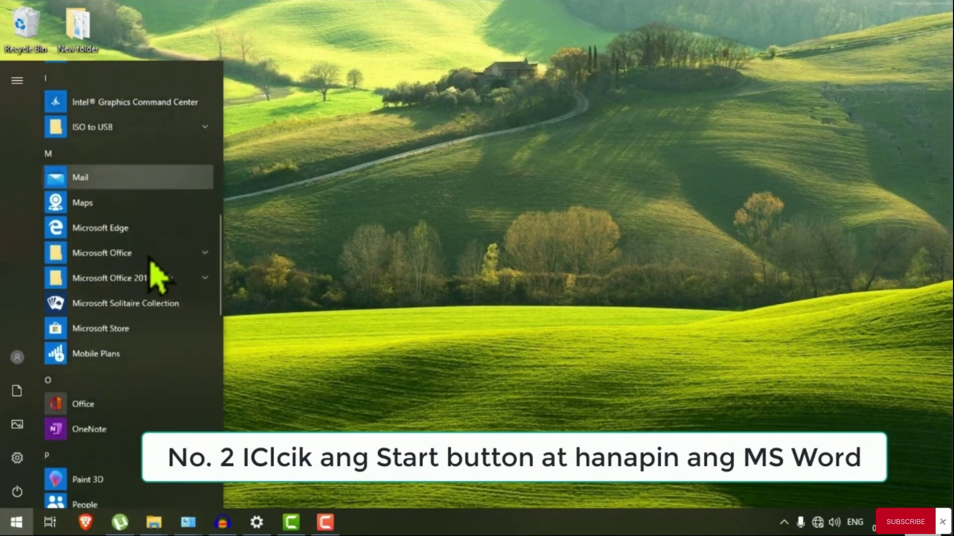
scroll(156, 276, down, 2)
scroll(151, 270, down, 3)
scroll(153, 272, down, 2)
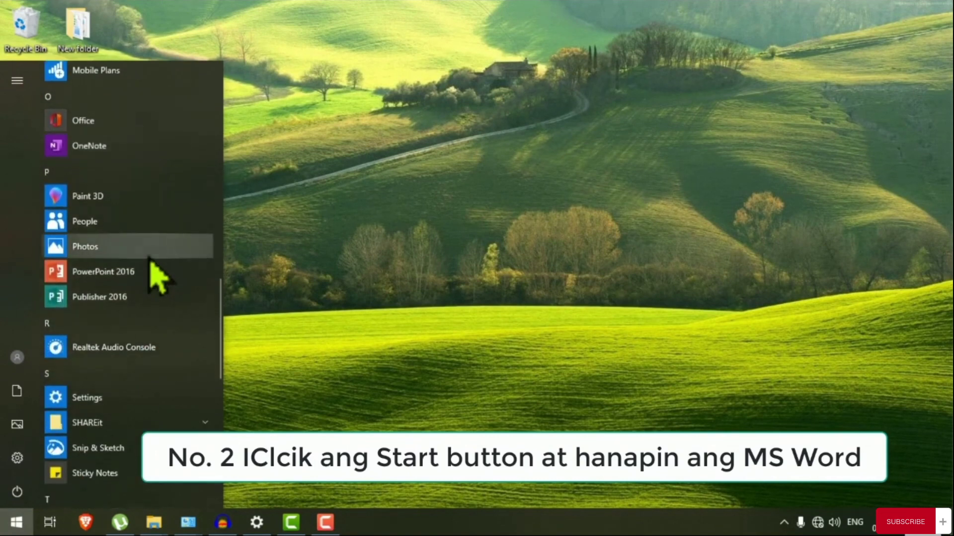
scroll(124, 326, down, 4)
scroll(125, 325, down, 4)
scroll(124, 325, down, 2)
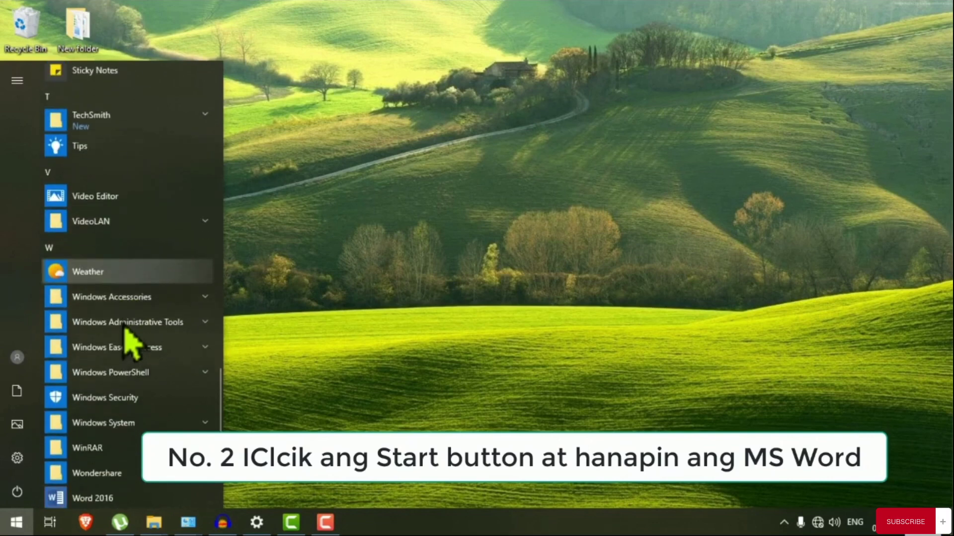
scroll(124, 325, down, 3)
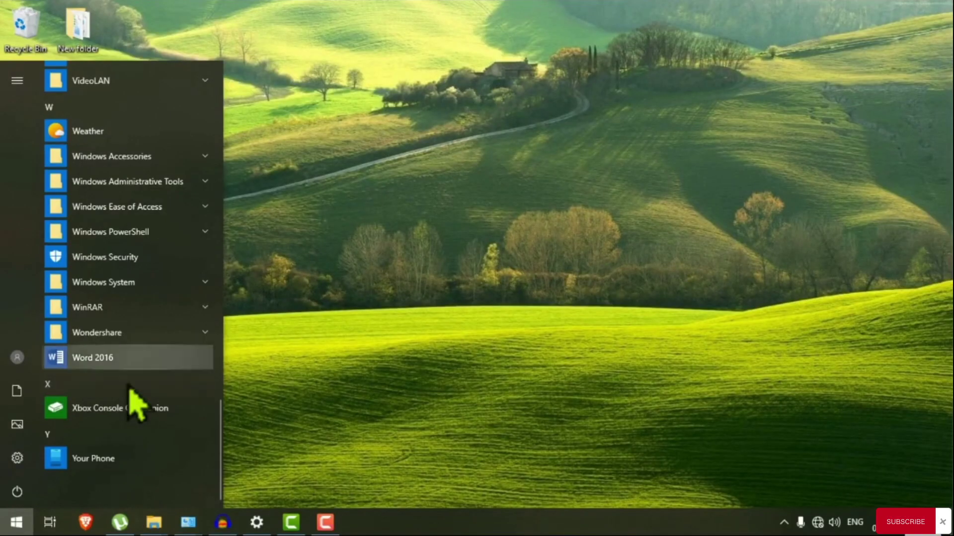
click(137, 359)
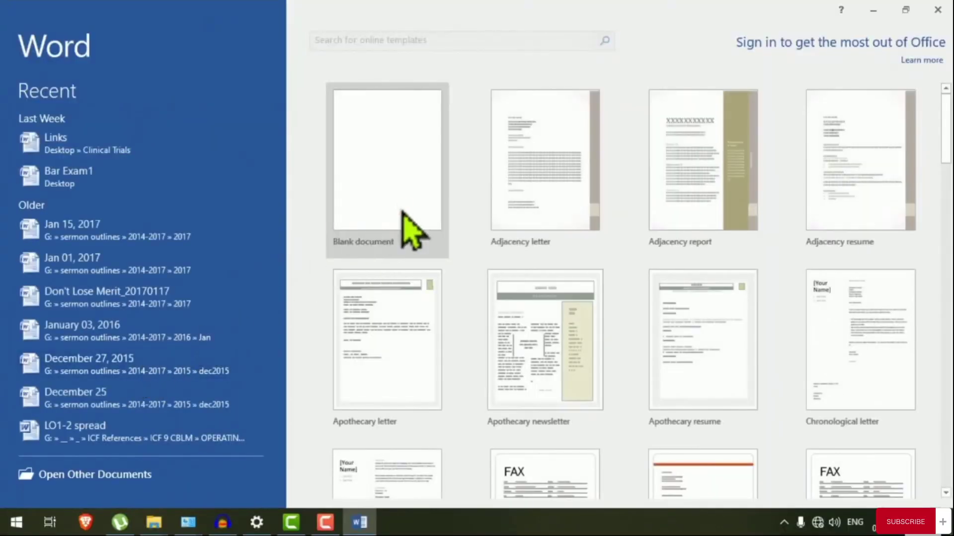
Create a new blank document, Document1.
click(401, 209)
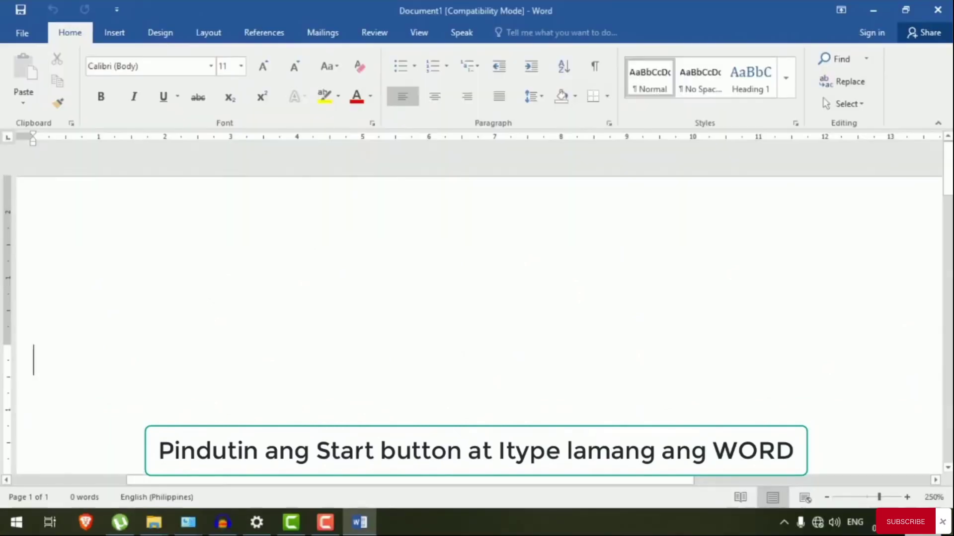
Search 'wo' in Start, launch Word 2016 with a blank document, then close that window.
click(16, 523)
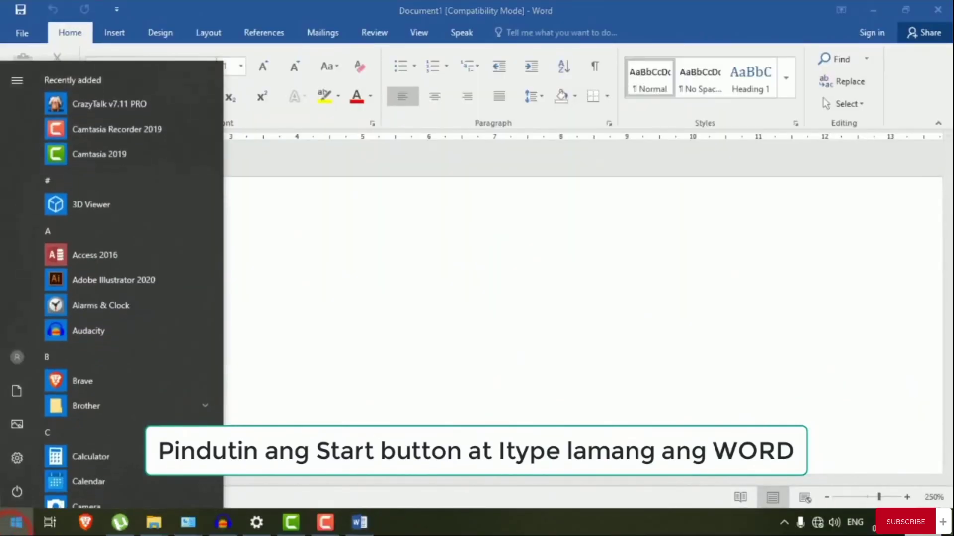
text(word)
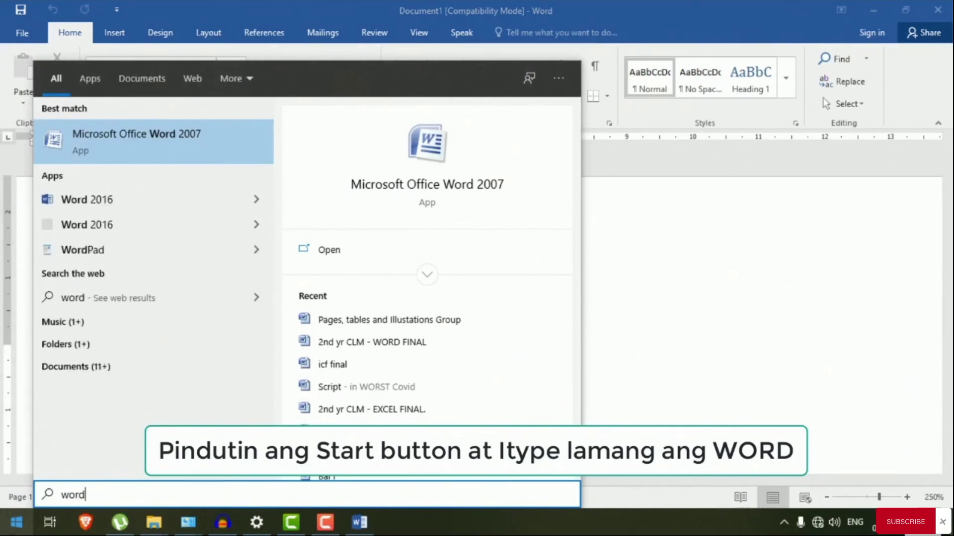
click(74, 198)
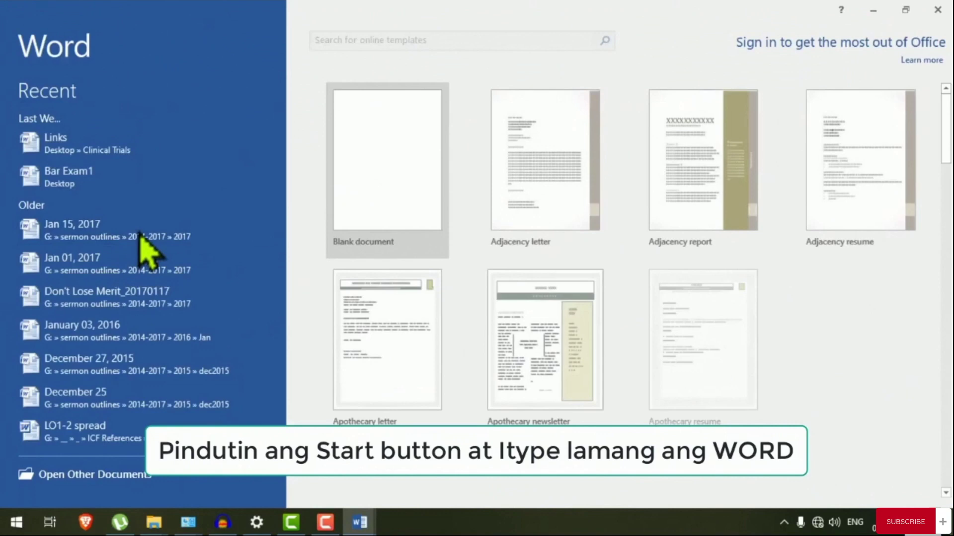
click(367, 160)
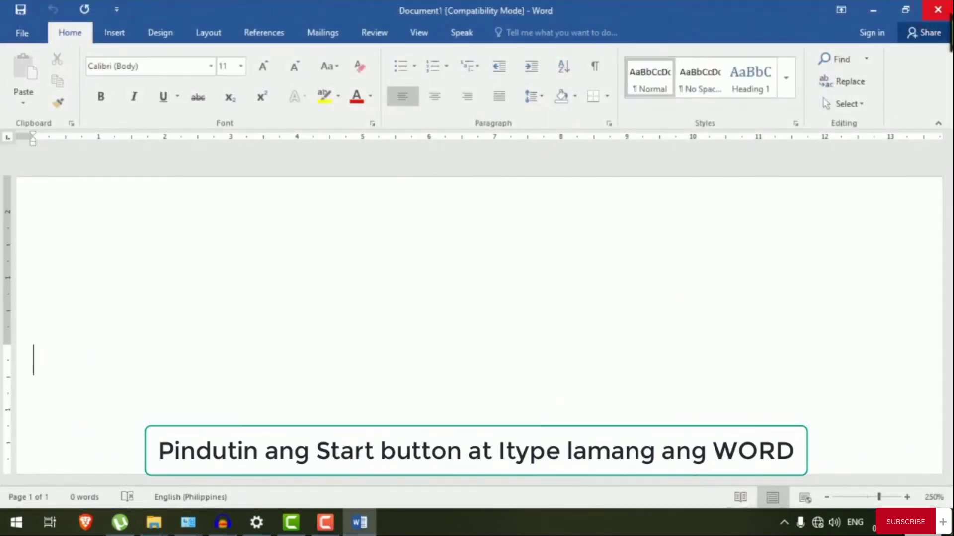
click(940, 10)
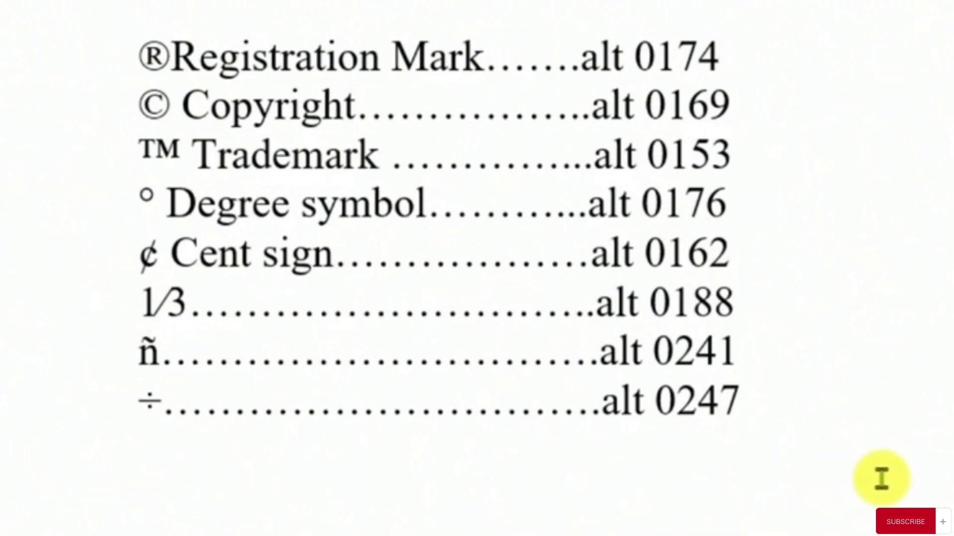
Scroll through the prepared symbol list, from ® alt 0174 to ÷ alt 0247.
scroll(881, 478, up, 3)
scroll(879, 477, down, 3)
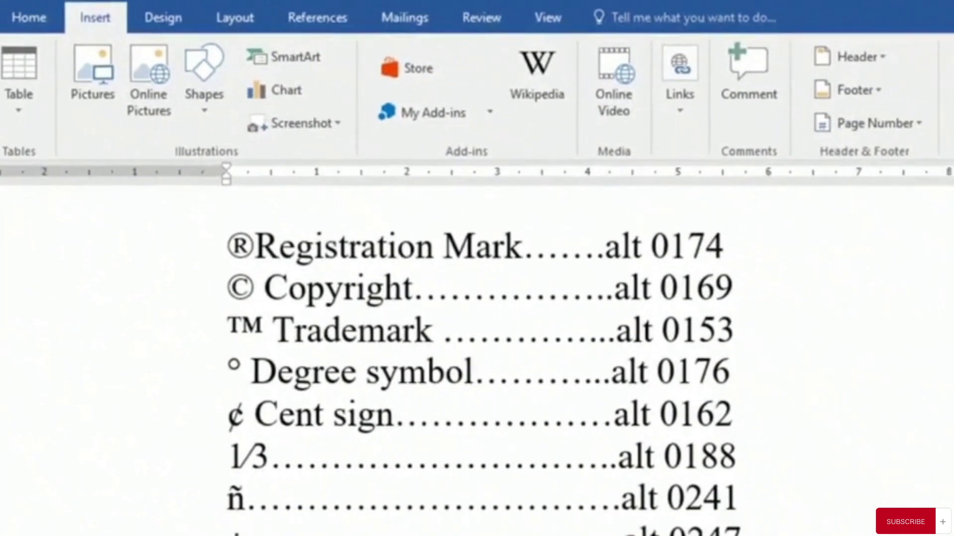
Insert three ® symbols from the Symbol gallery beside the alt 0174 line.
click(928, 73)
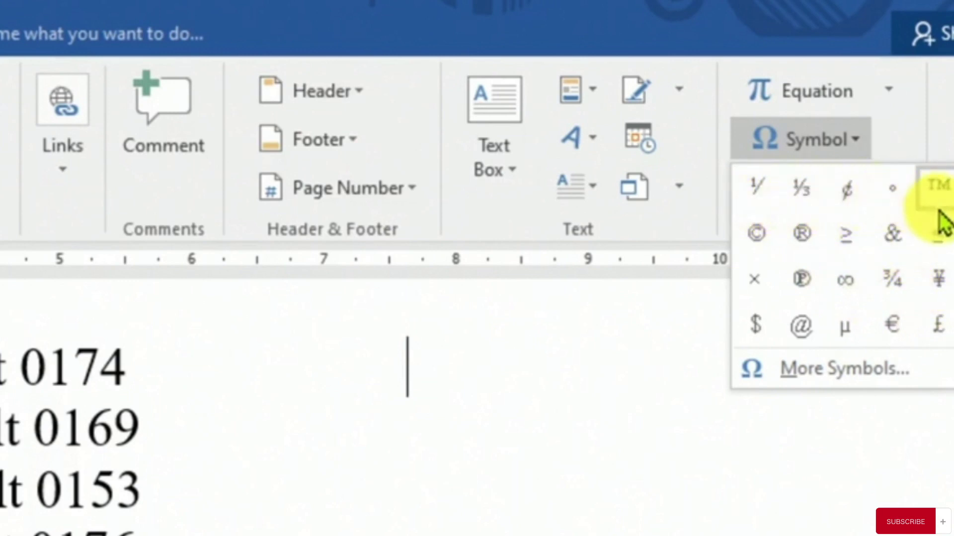
click(800, 234)
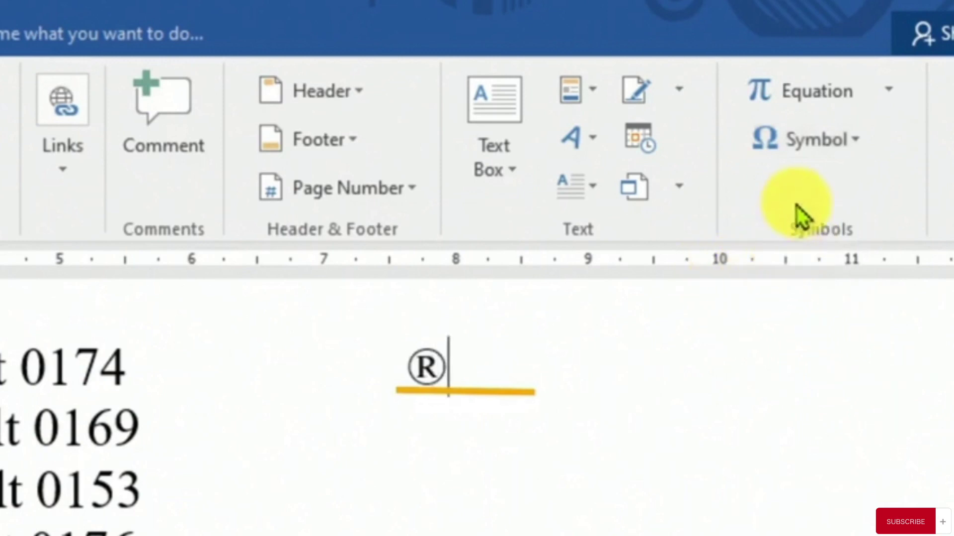
click(802, 149)
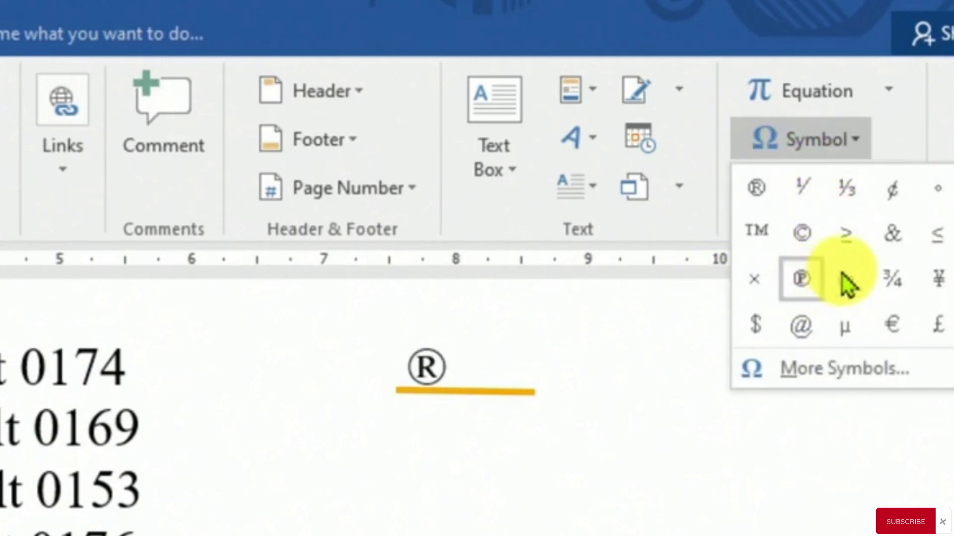
click(756, 188)
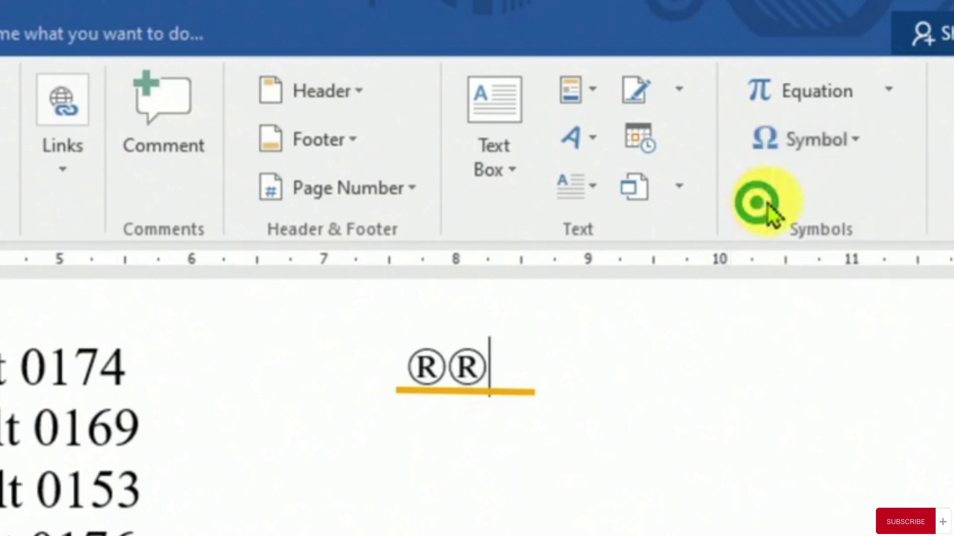
click(800, 150)
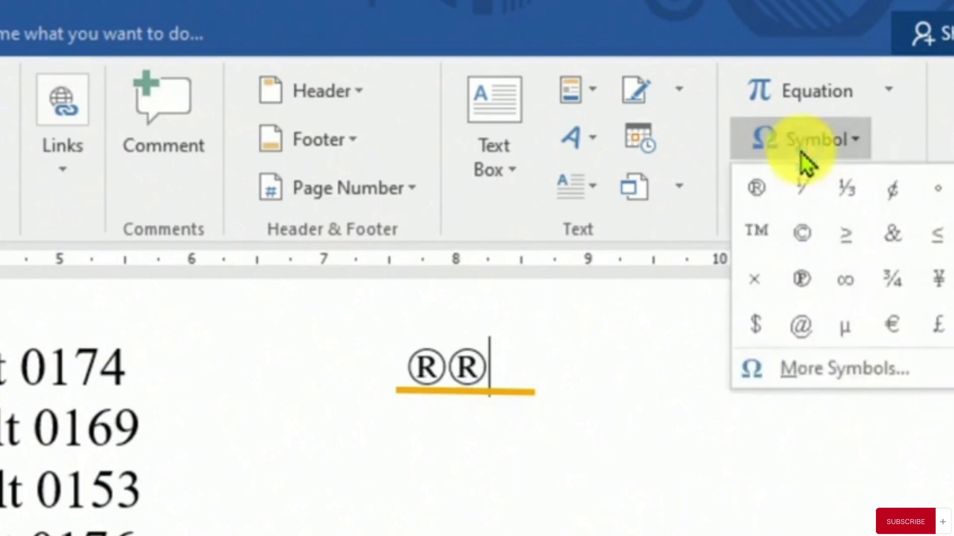
click(754, 194)
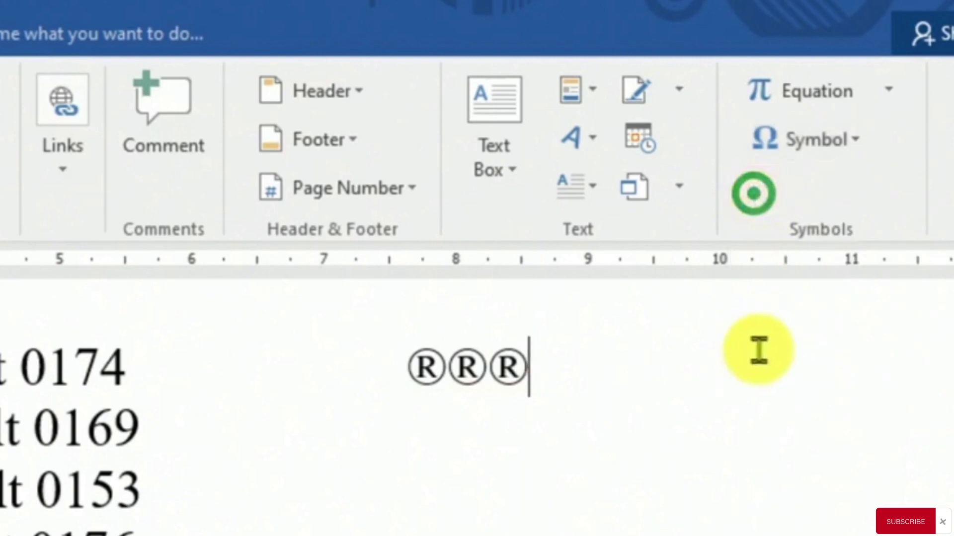
click(190, 425)
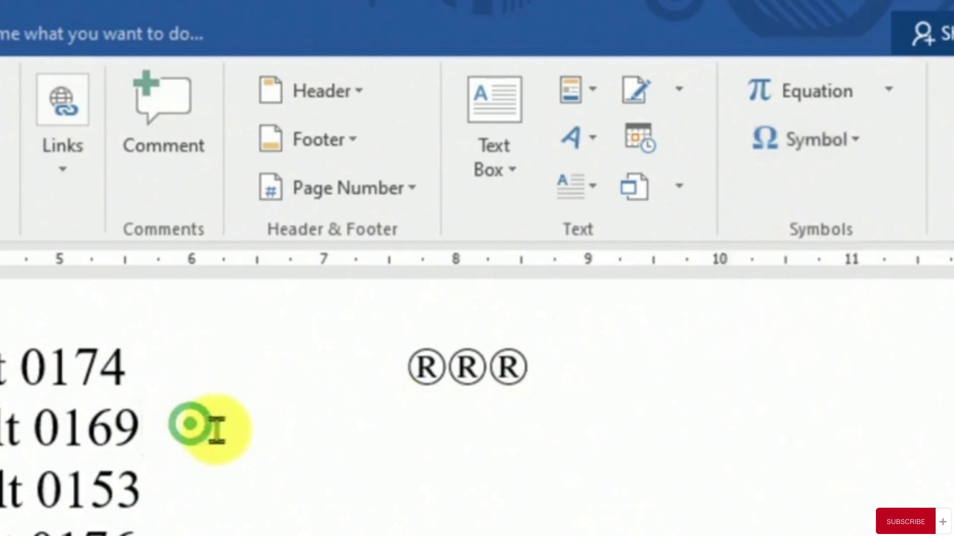
Insert three © symbols from the Symbol gallery beside the alt 0169 line.
key(Tab)
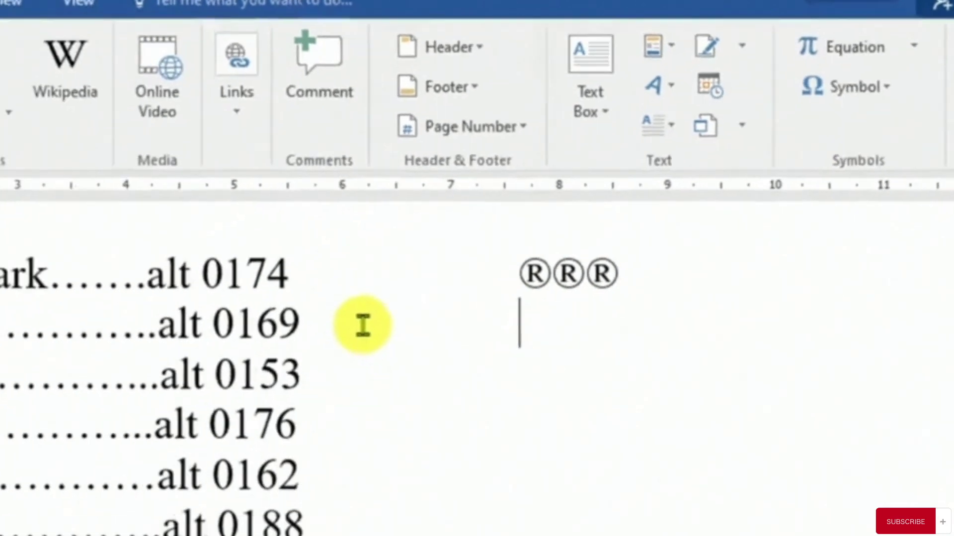
click(910, 45)
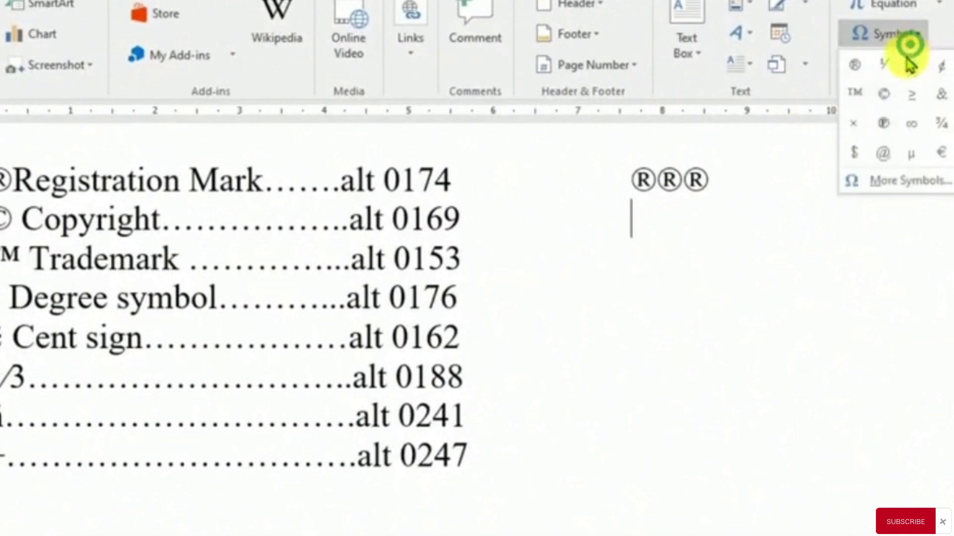
click(885, 94)
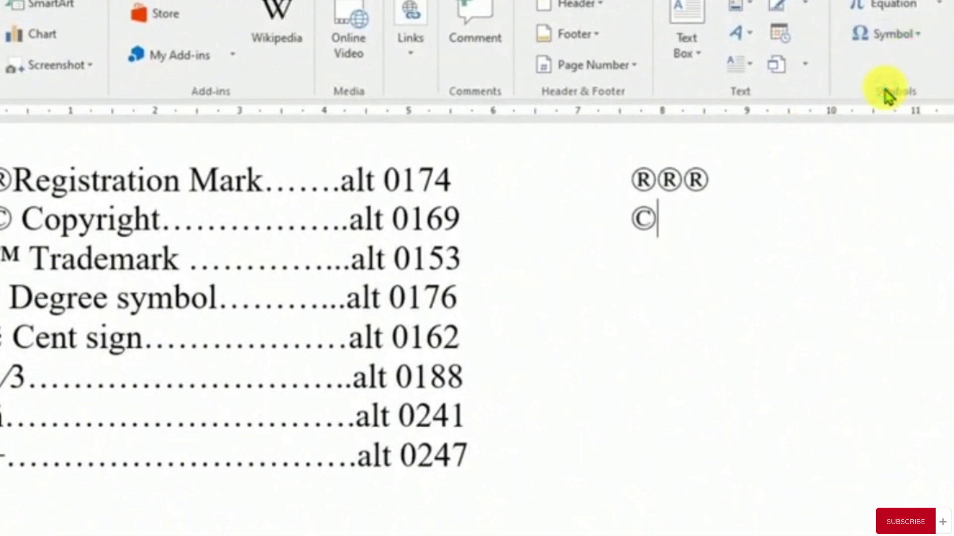
click(870, 44)
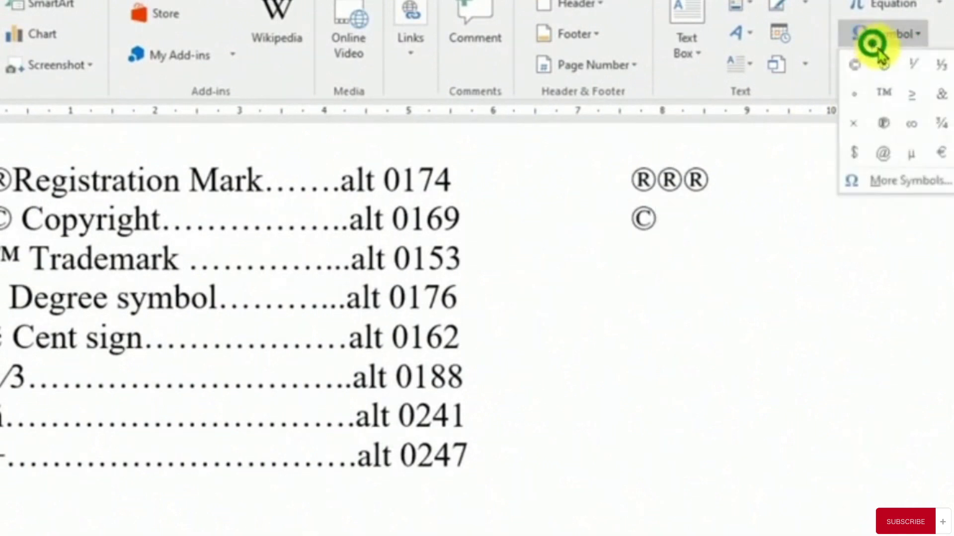
click(846, 71)
click(858, 44)
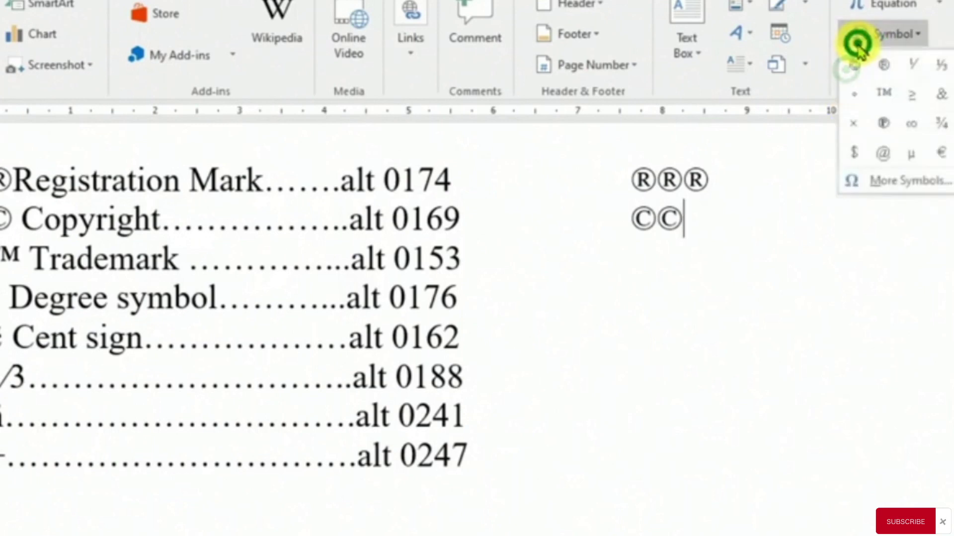
click(869, 66)
key(Return)
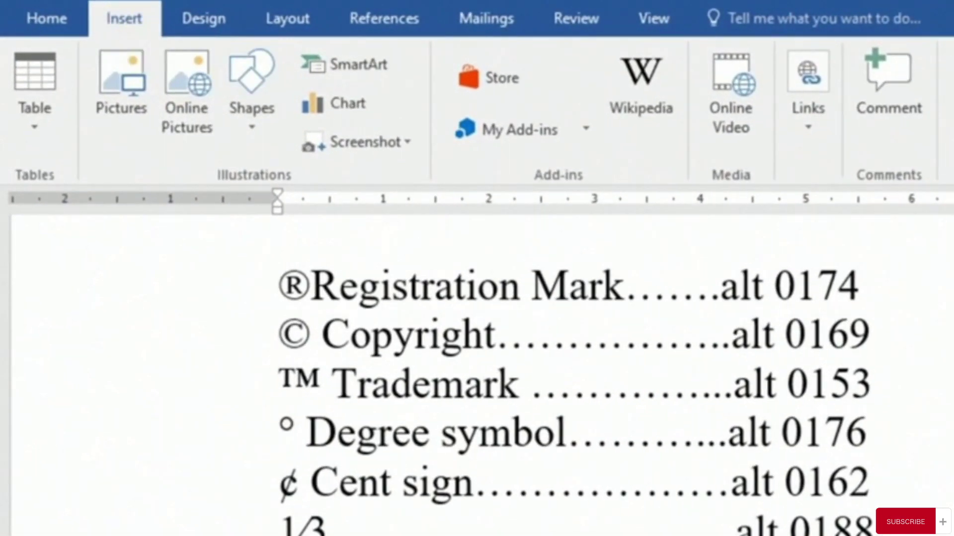
click(858, 109)
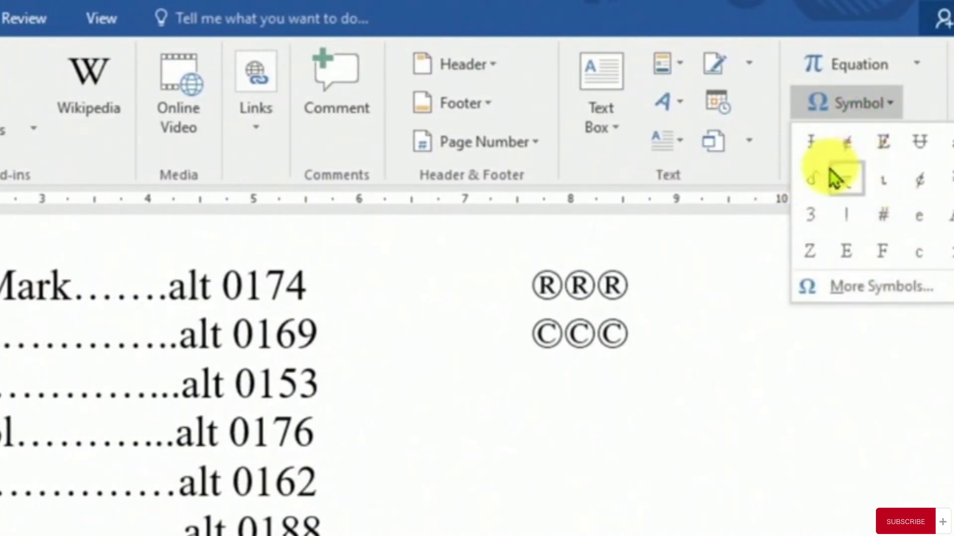
Insert three ™ symbols via More Symbols beside the alt 0153 line, then close the dialog.
click(915, 291)
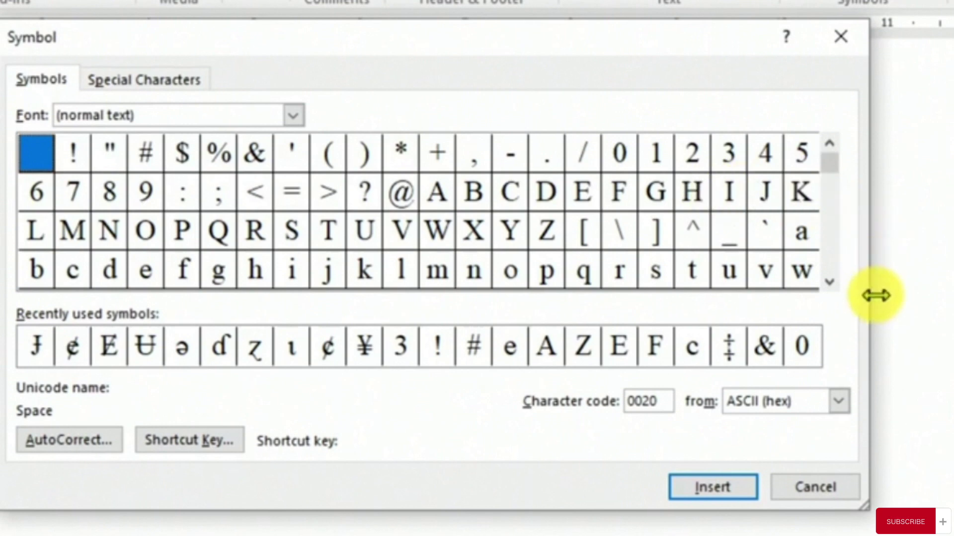
click(831, 282)
click(831, 282)
click(830, 282)
click(830, 282)
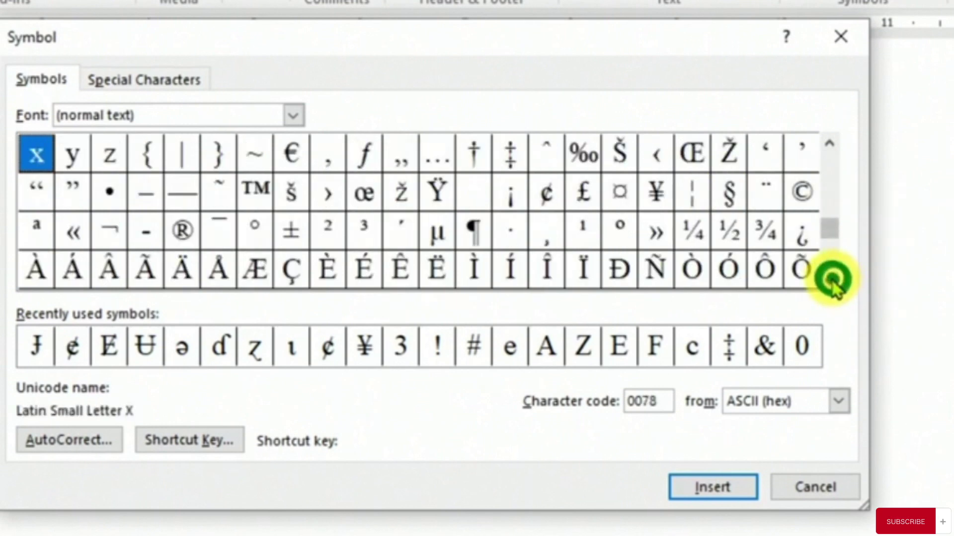
click(255, 194)
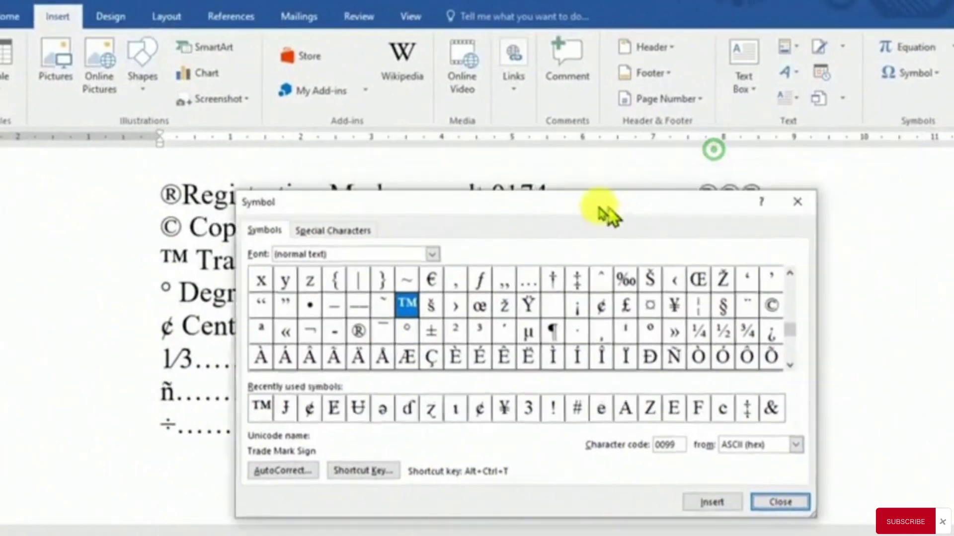
drag(600, 209, 366, 193)
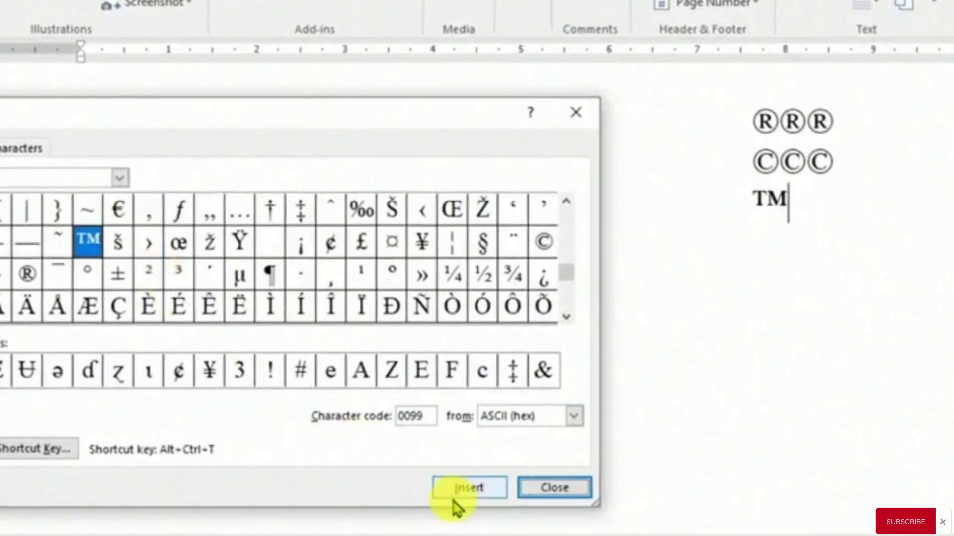
click(460, 489)
click(459, 489)
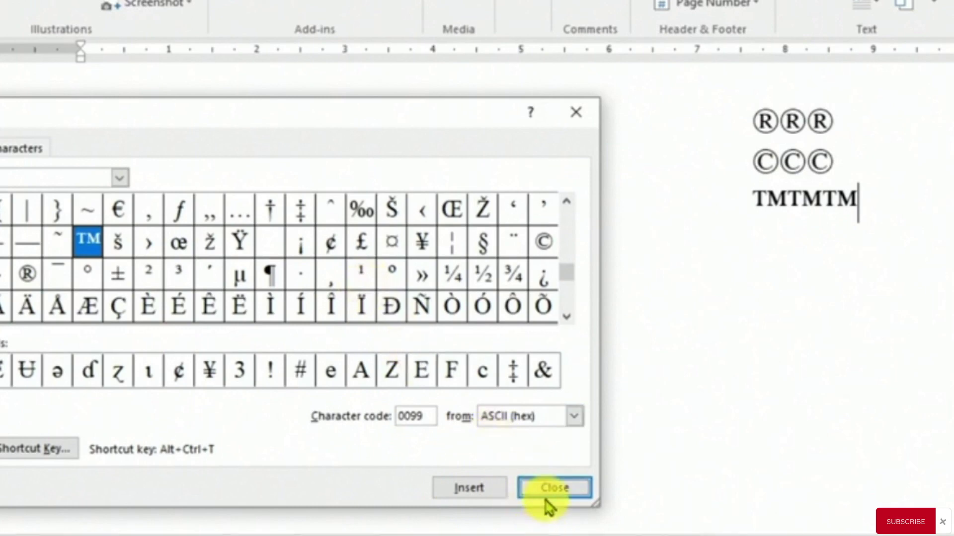
click(551, 486)
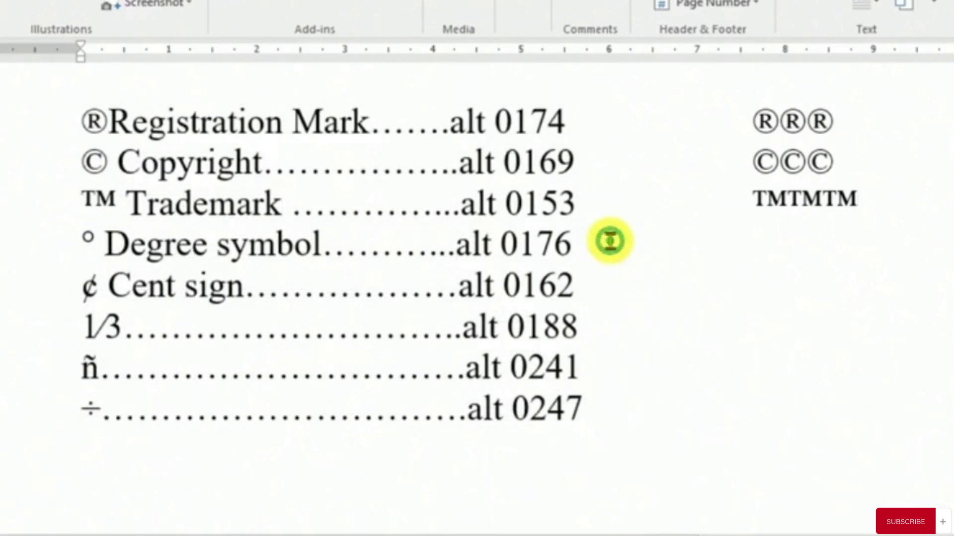
Open More Symbols and scroll the (normal text) character grid up and down.
click(920, 81)
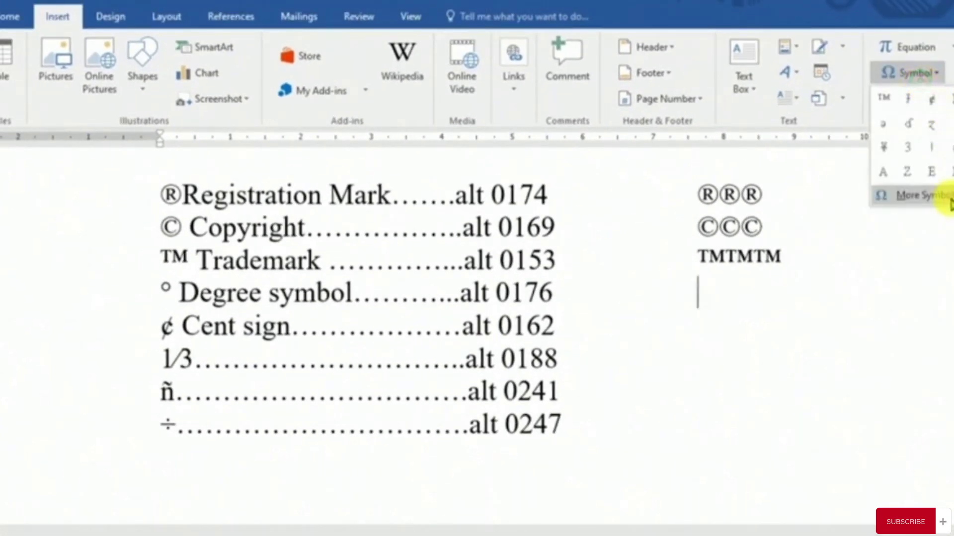
click(946, 197)
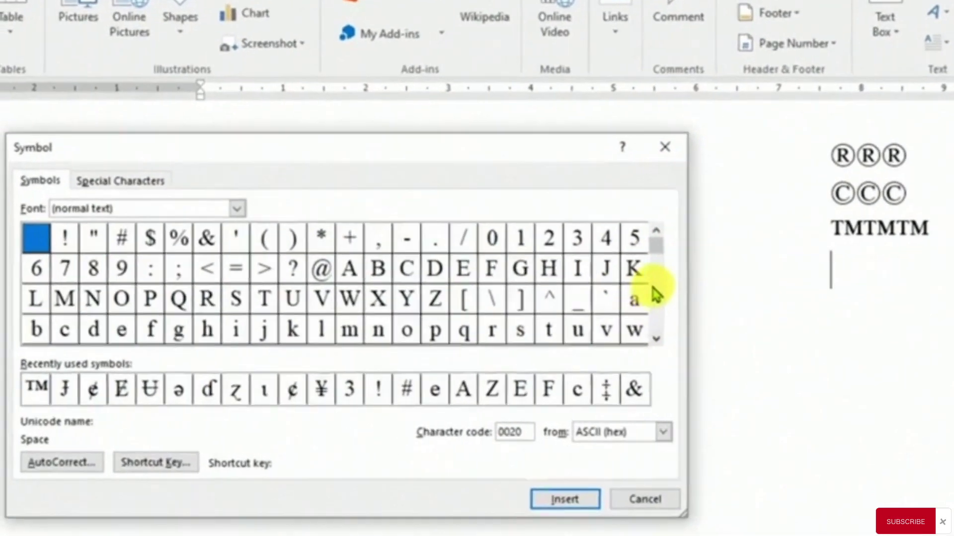
click(546, 277)
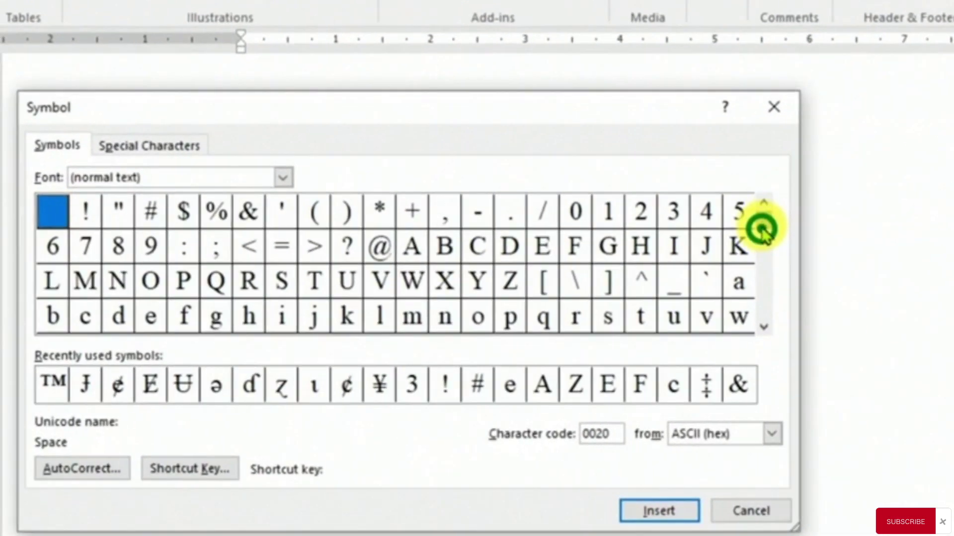
click(763, 328)
click(764, 328)
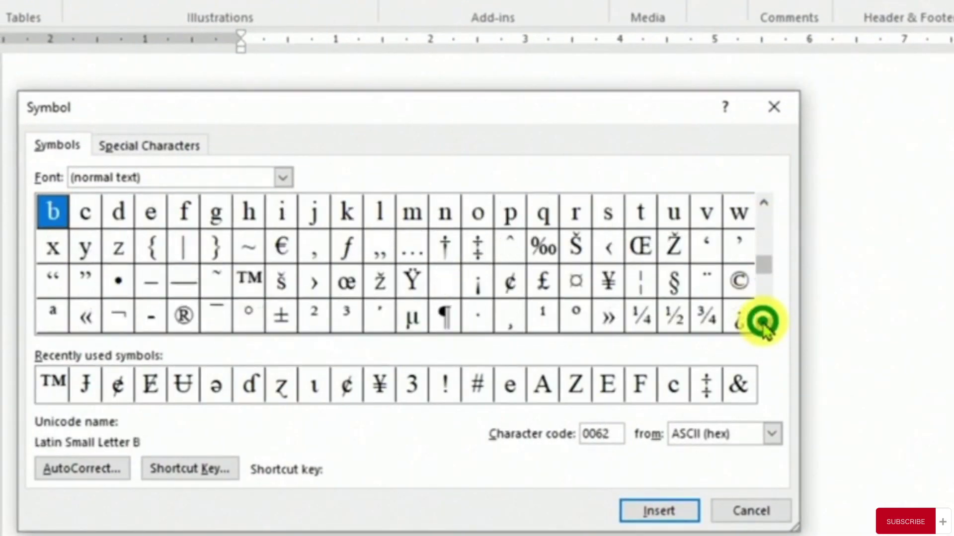
click(764, 327)
click(764, 328)
click(764, 328)
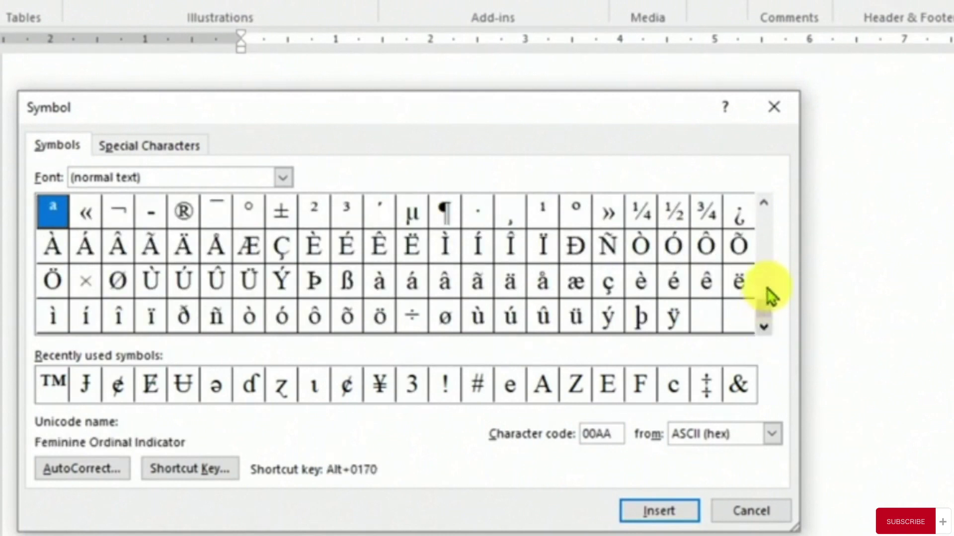
click(763, 202)
click(763, 202)
click(764, 202)
click(760, 201)
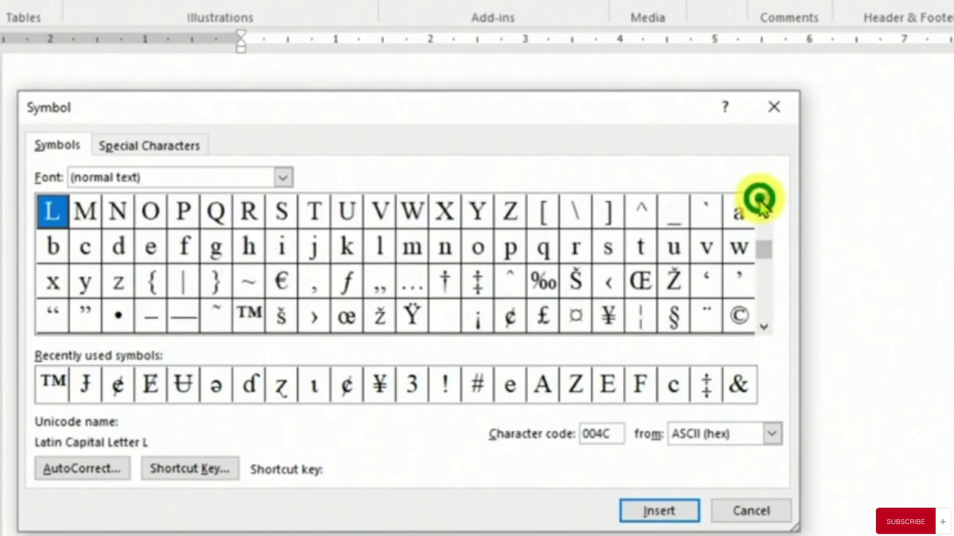
click(760, 201)
click(760, 201)
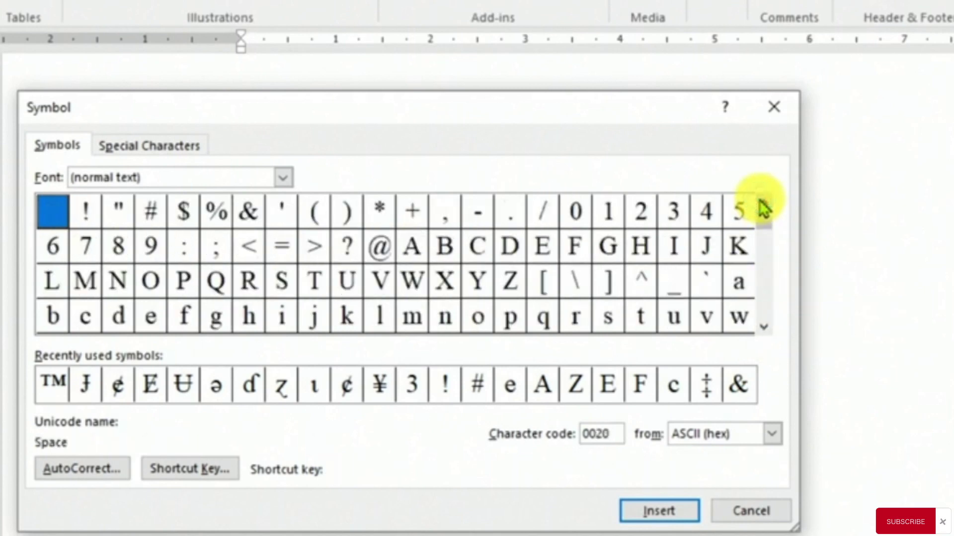
Show character codes as Unicode (hex) and widen the Symbol dialog's chart.
click(772, 431)
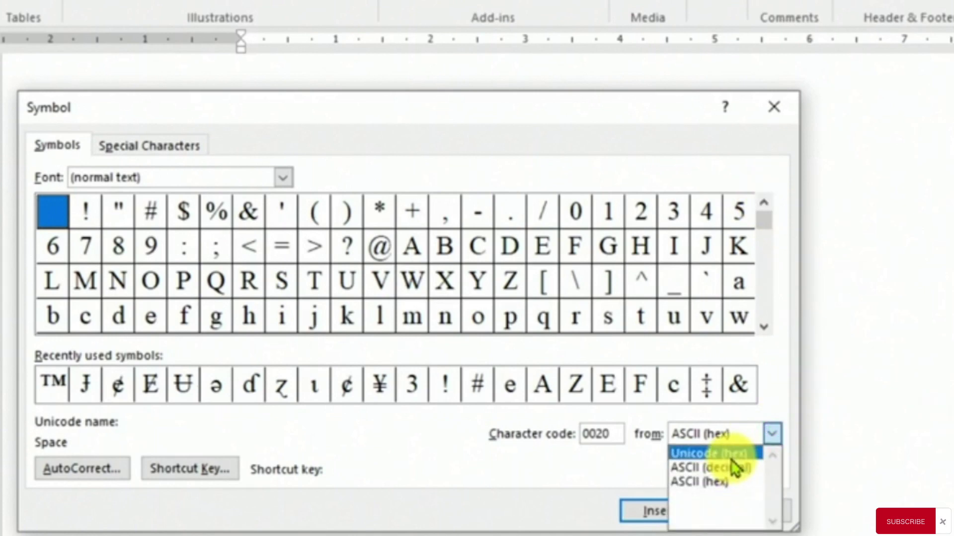
click(730, 455)
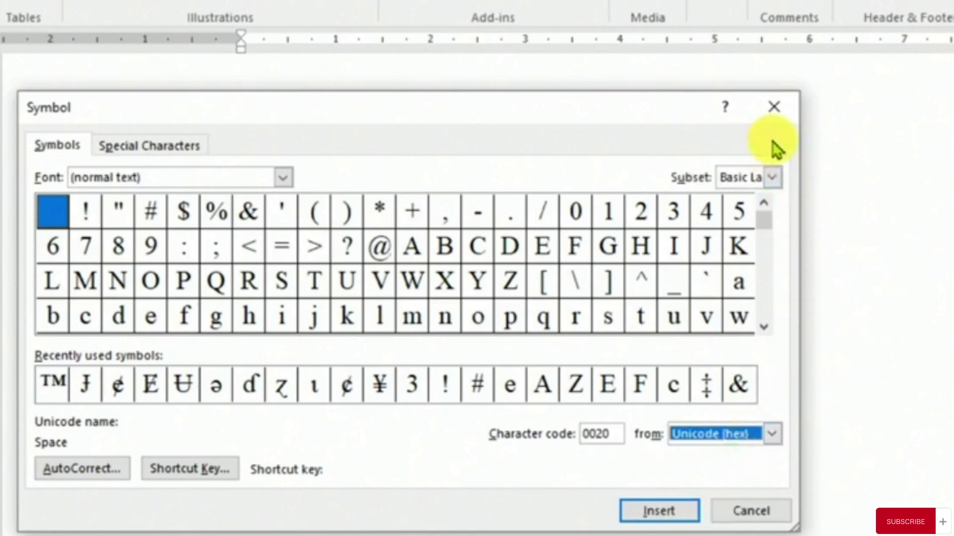
click(772, 177)
click(772, 178)
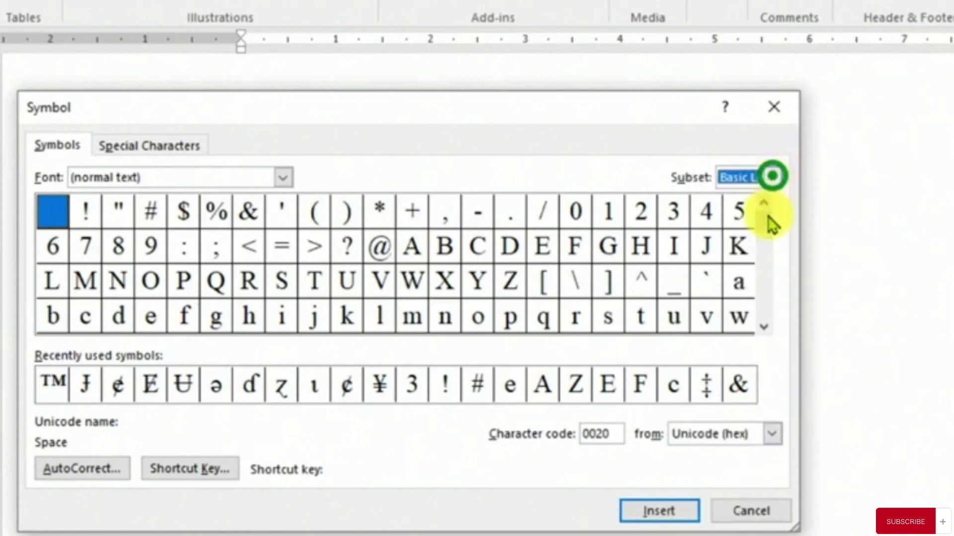
drag(806, 197, 907, 206)
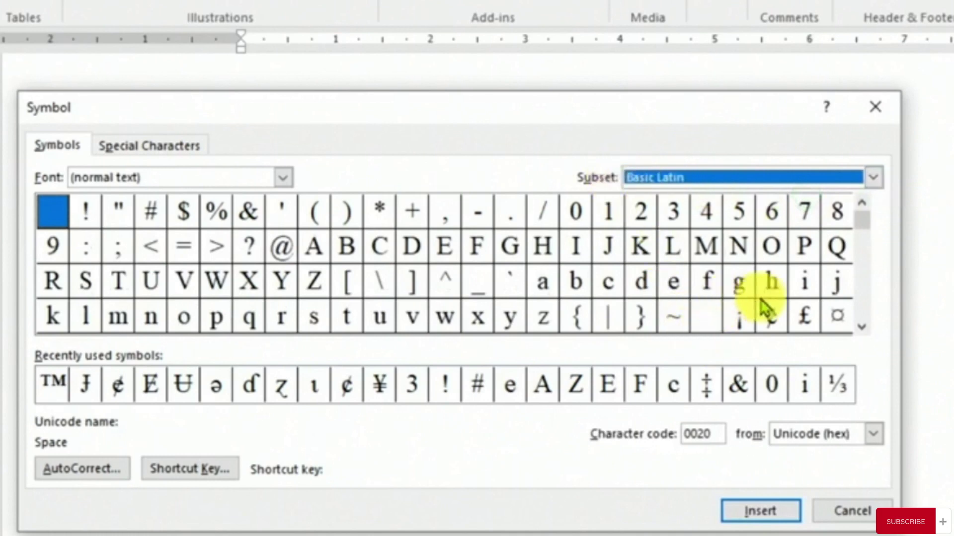
Select the masculine ordinal indicator º (00BA), insert it twice, and close the dialog.
click(862, 328)
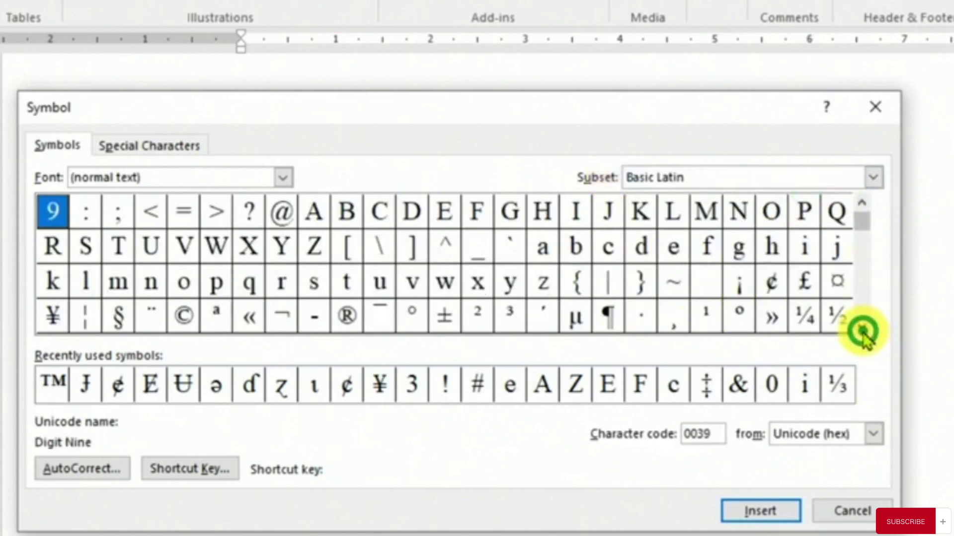
click(862, 330)
click(863, 329)
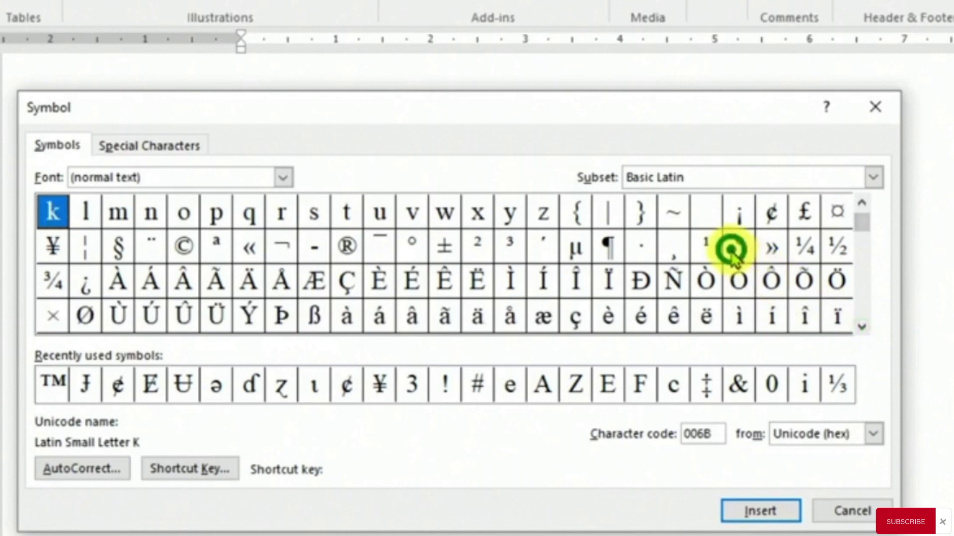
click(732, 251)
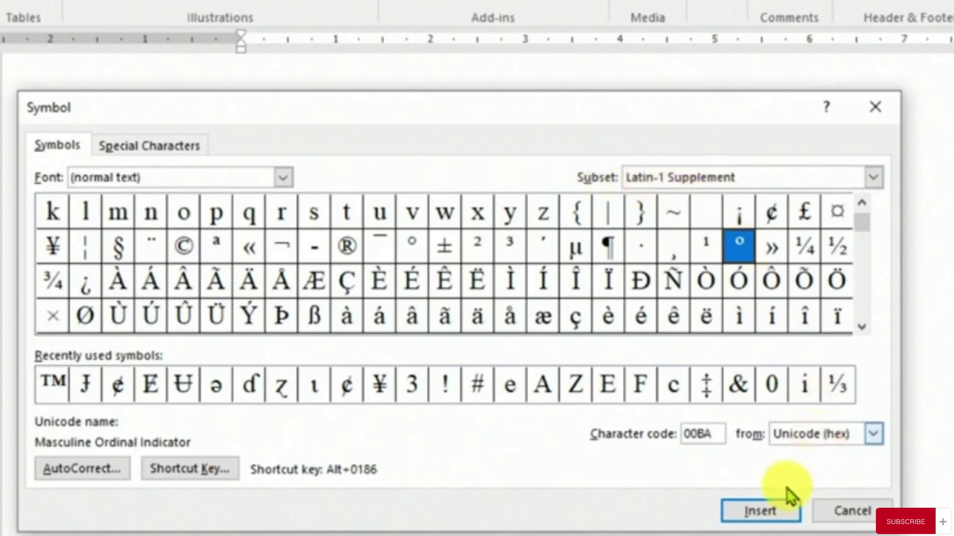
click(745, 509)
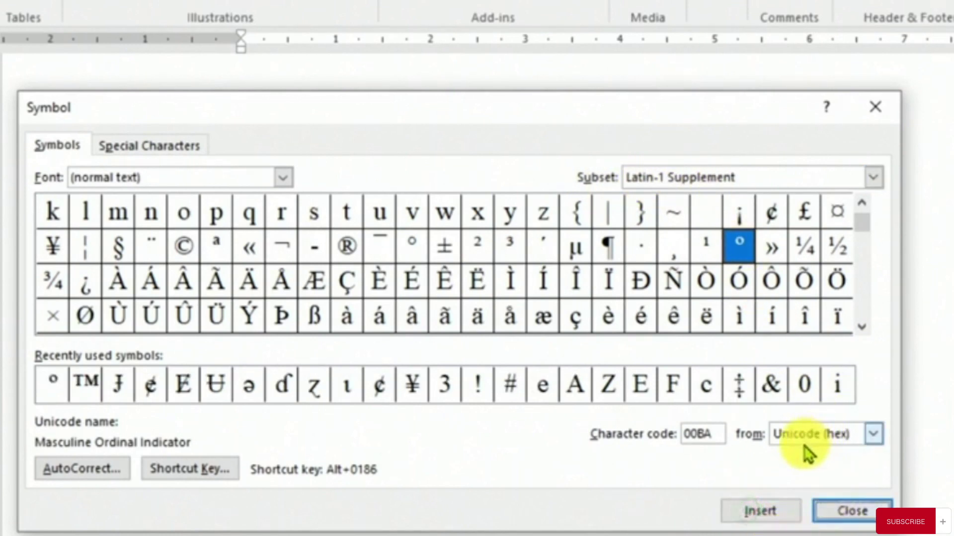
click(762, 507)
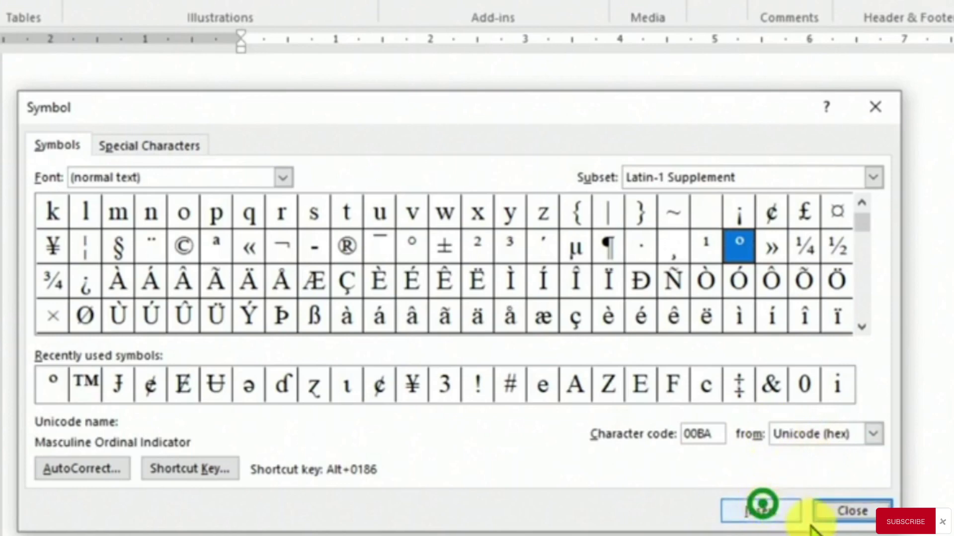
click(841, 509)
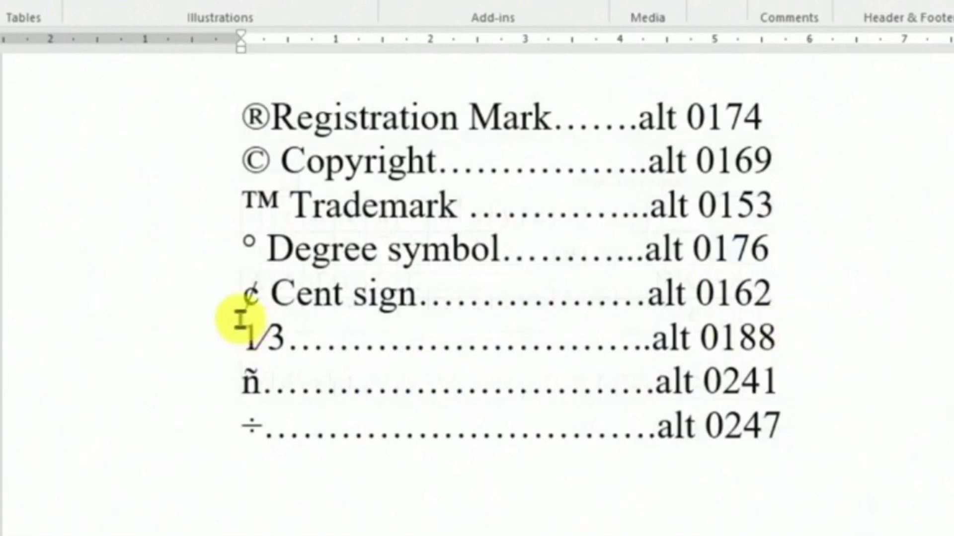
Below the º symbols, insert two © copyright signs from the Symbol dialog.
click(819, 293)
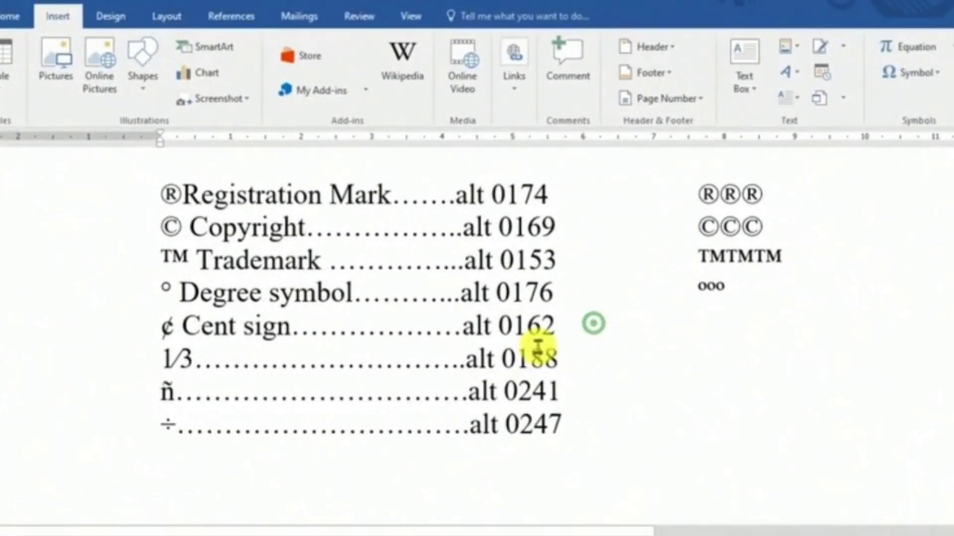
click(903, 79)
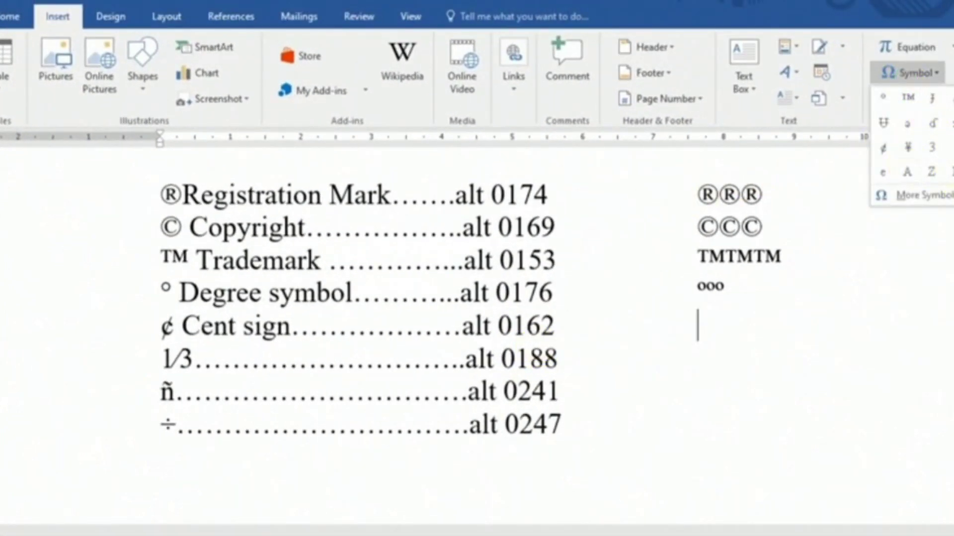
click(943, 191)
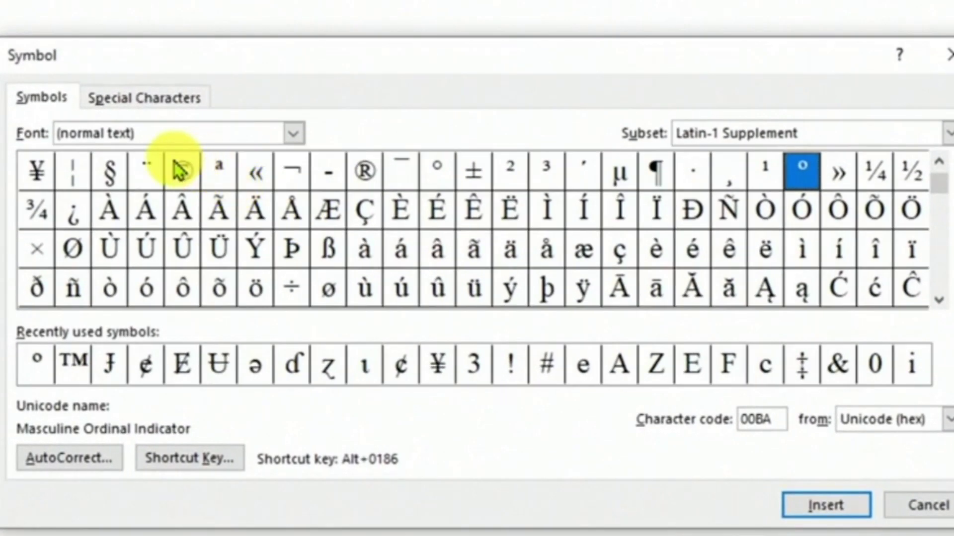
click(180, 171)
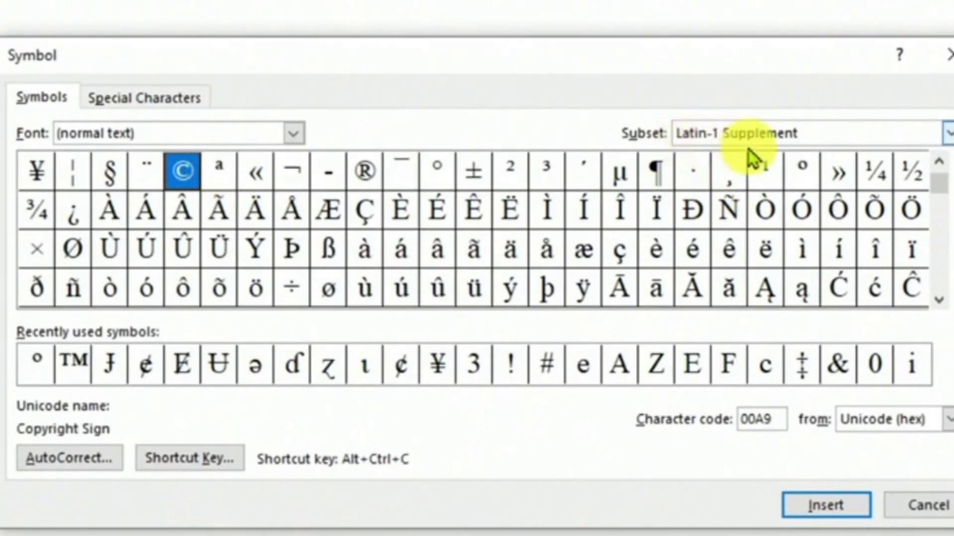
click(854, 521)
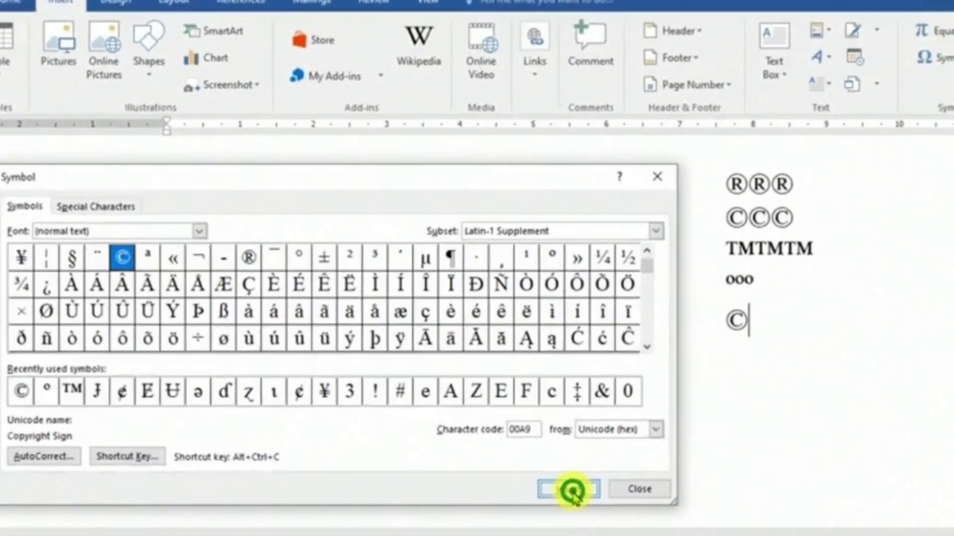
click(551, 489)
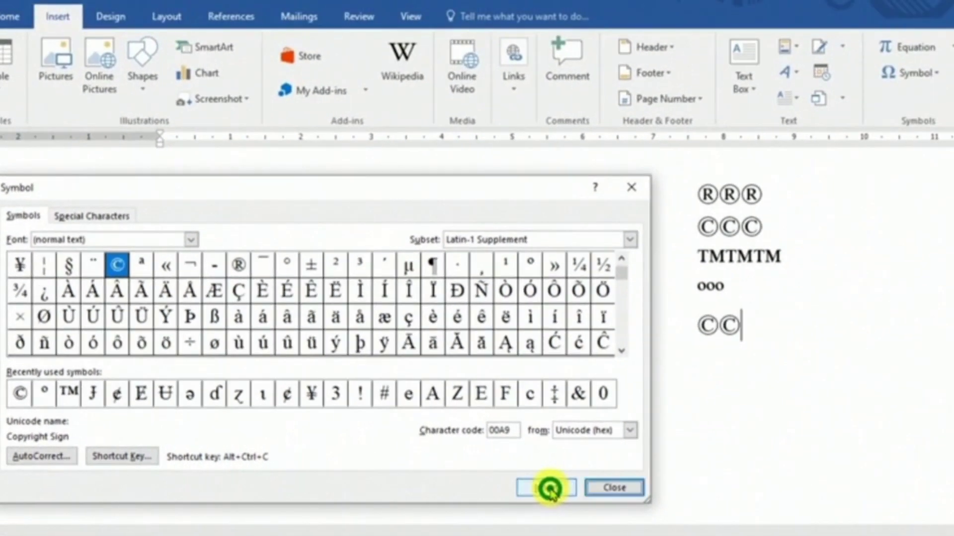
click(606, 488)
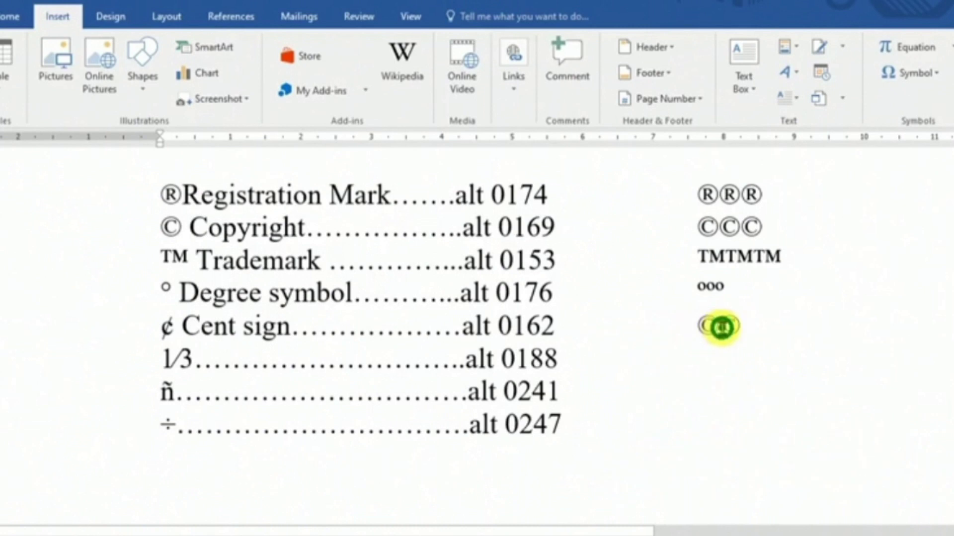
Copy the second © and paste it to make ©©©, then move to the empty line below.
drag(721, 327, 741, 327)
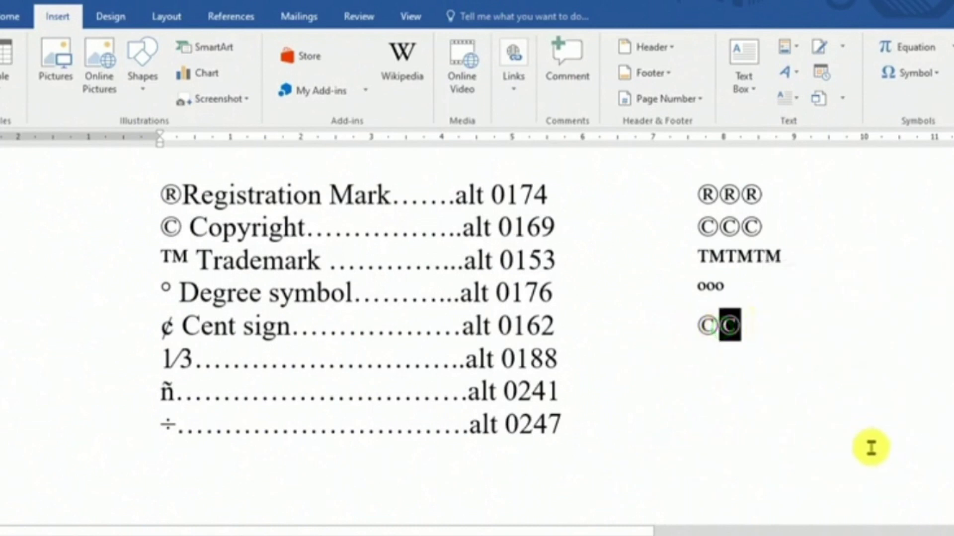
key(ctrl+c)
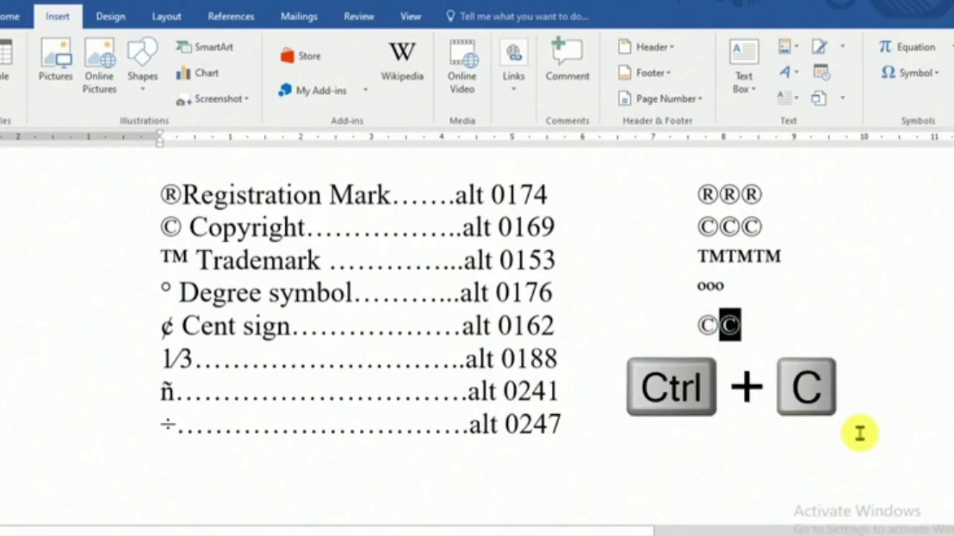
key(ctrl+v)
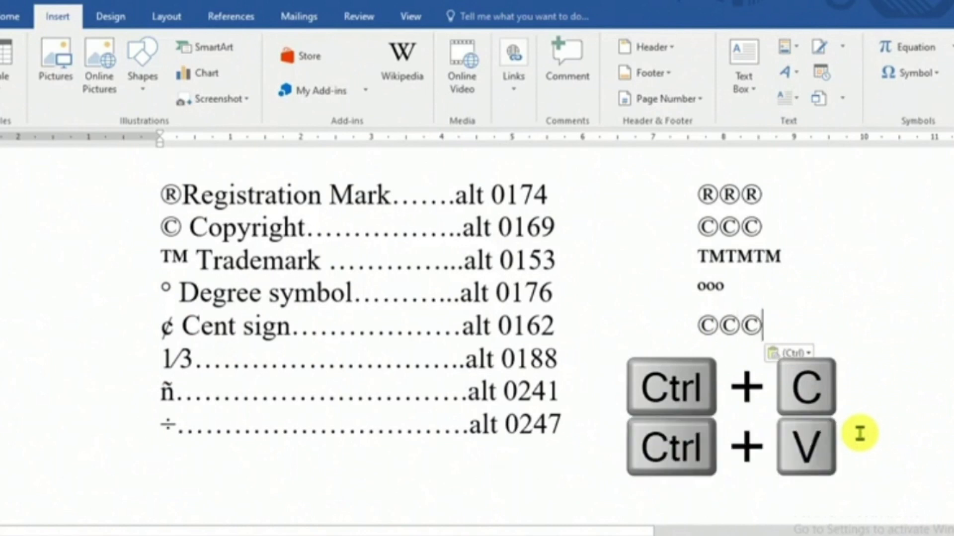
click(591, 363)
click(895, 74)
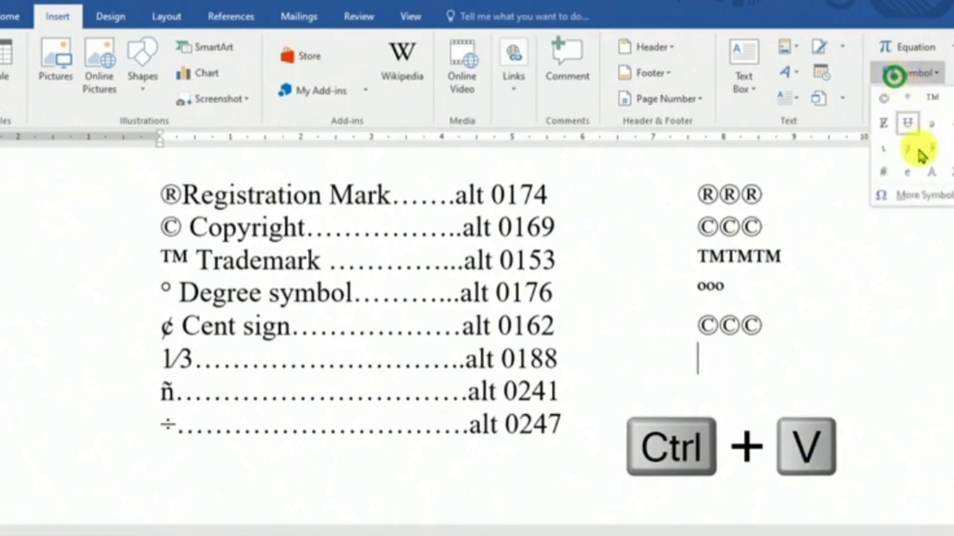
Insert the ⅓ Vulgar Fraction One Third character from the Symbol dialog.
click(921, 196)
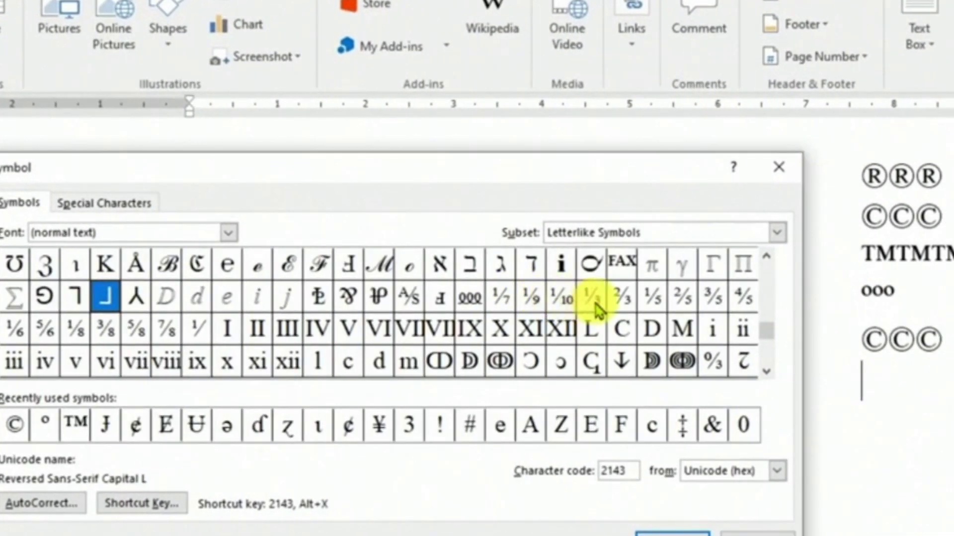
click(594, 300)
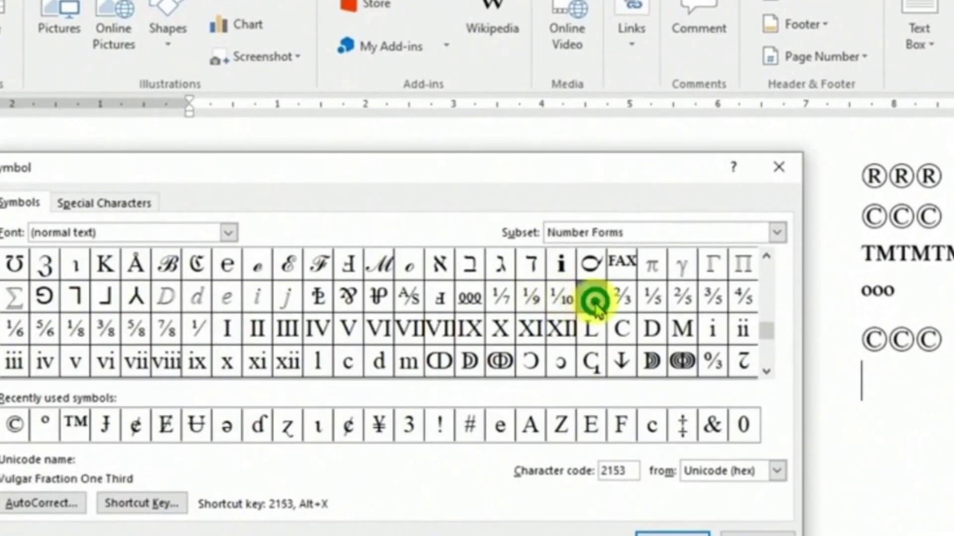
click(676, 530)
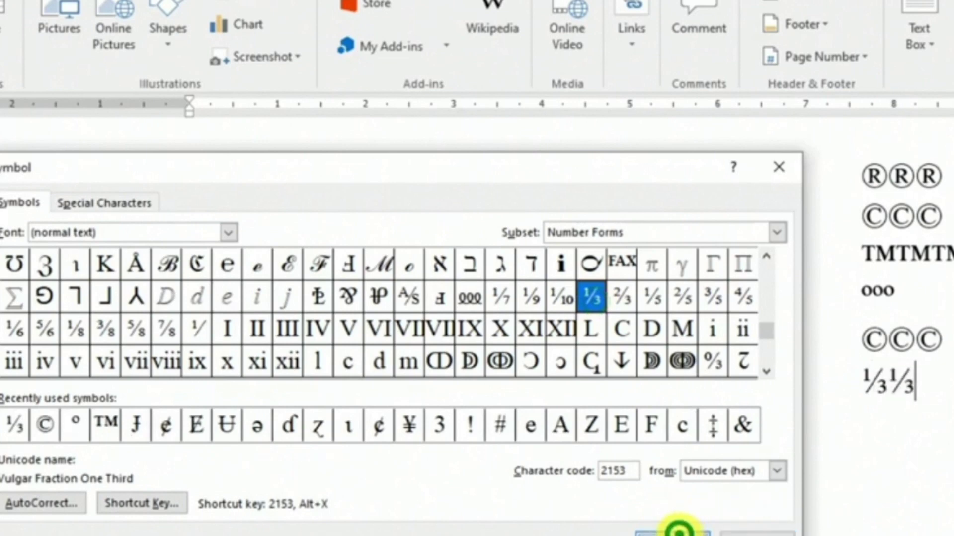
click(748, 531)
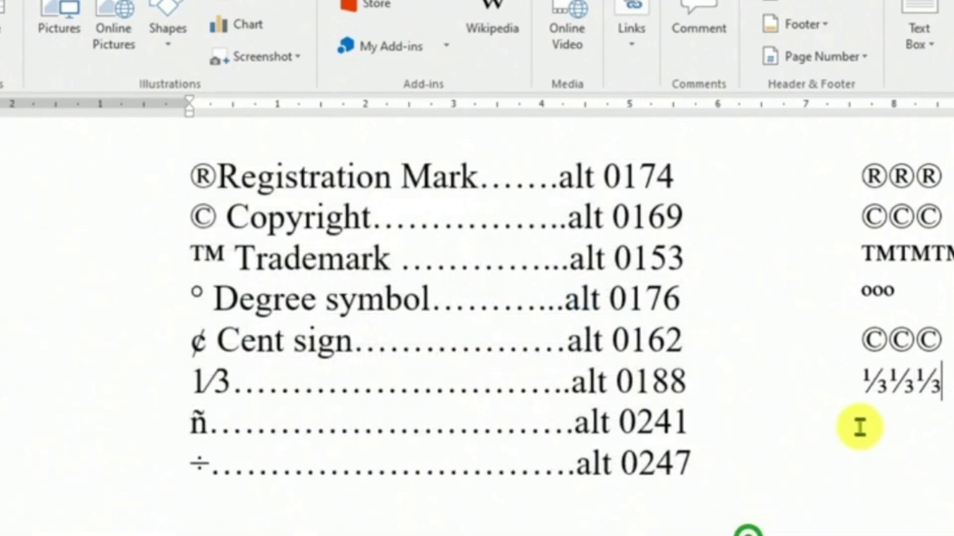
Paste at the end of the ñ alt 0241 line and tab to its right-hand symbol column.
click(693, 409)
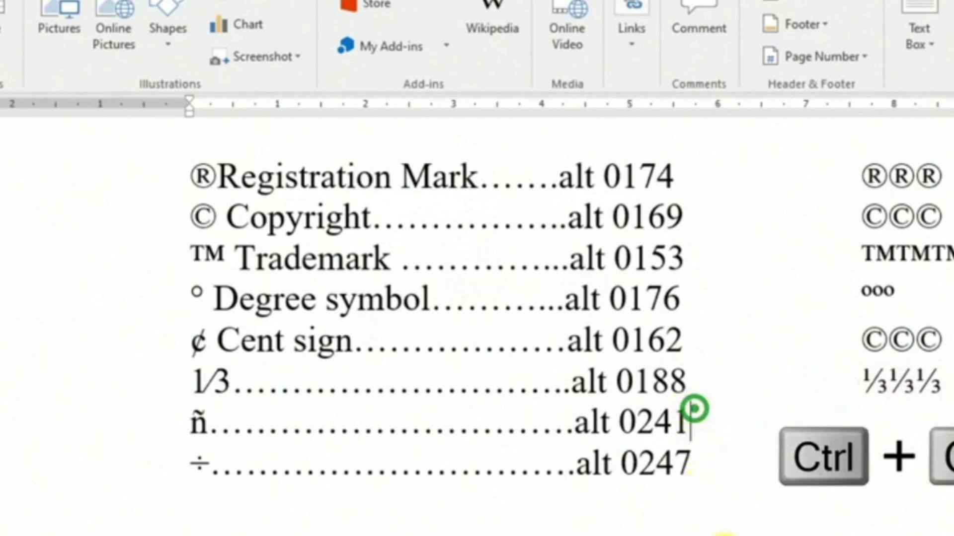
key(ctrl+v)
key(Tab)
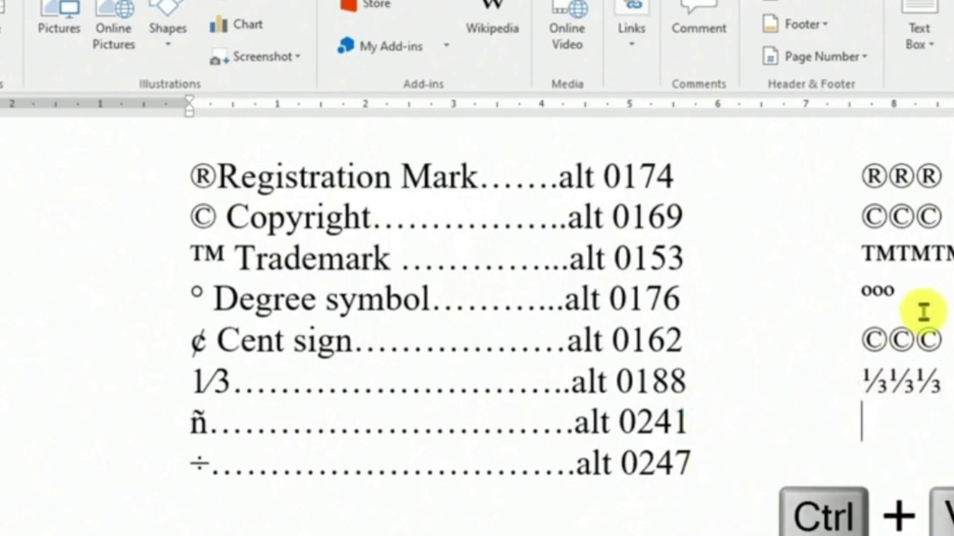
click(909, 73)
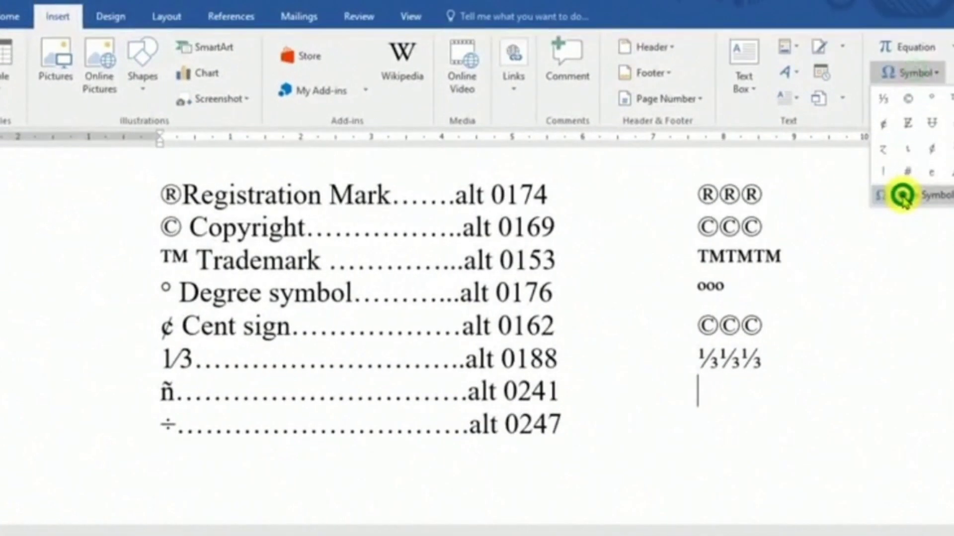
In More Symbols, scroll the character chart to the Latin-1 Supplement characters.
click(903, 196)
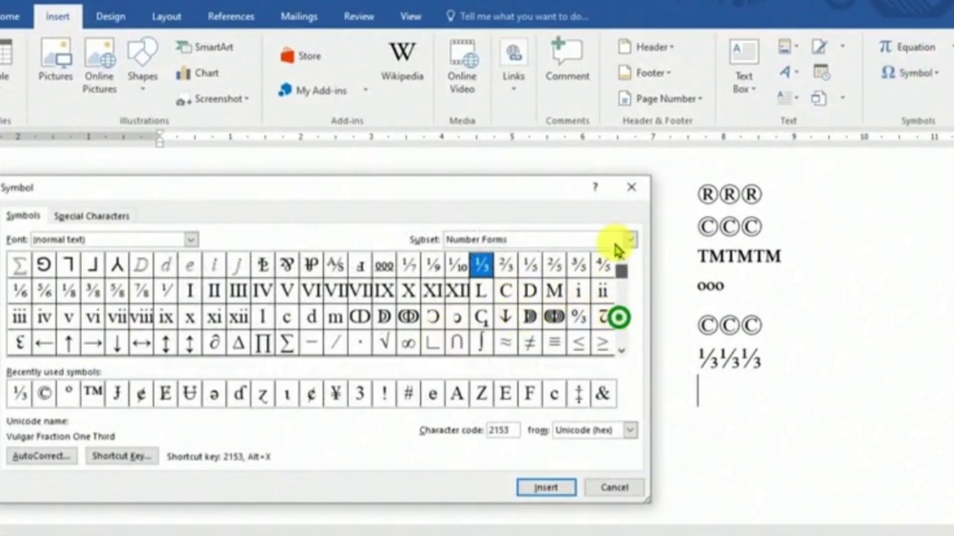
scroll(617, 250, up, 10)
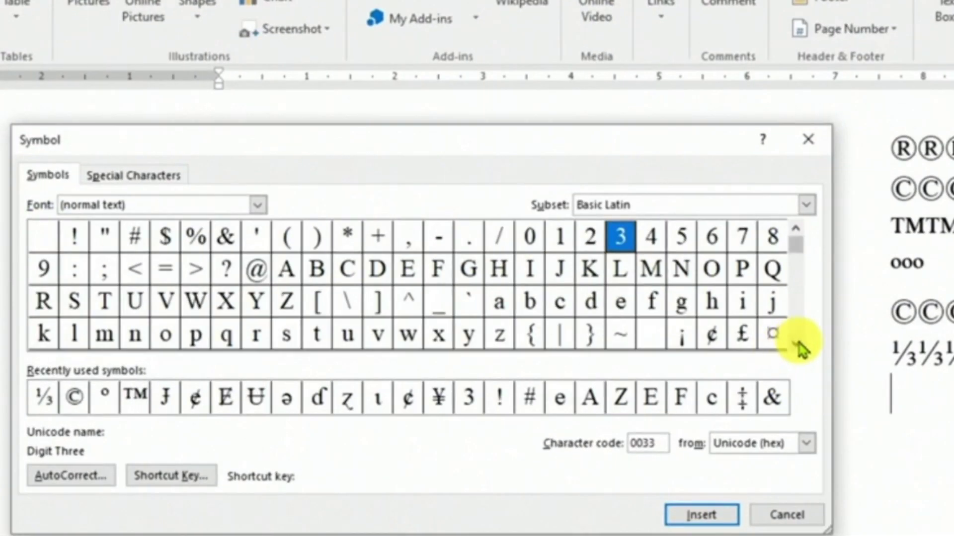
click(621, 351)
click(621, 351)
click(797, 341)
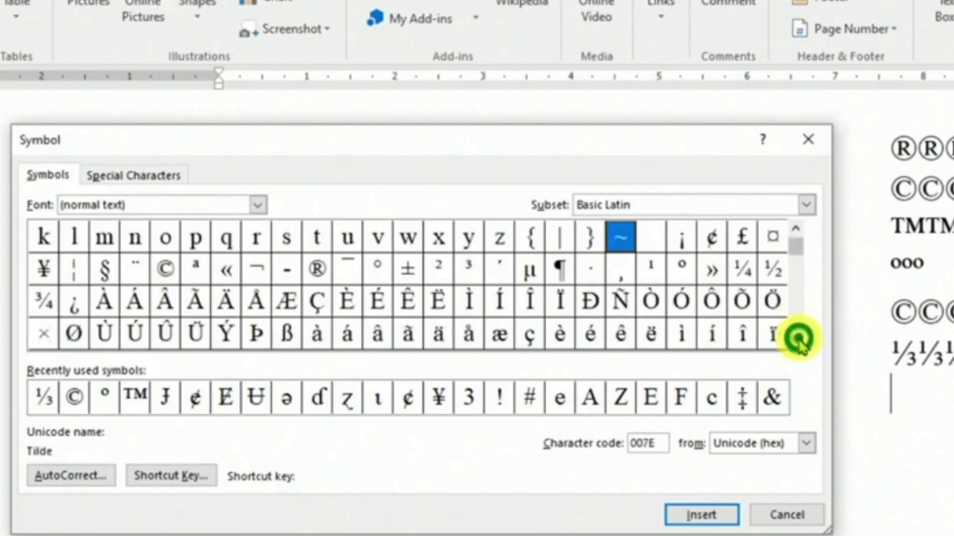
click(797, 341)
click(797, 341)
click(797, 342)
click(797, 340)
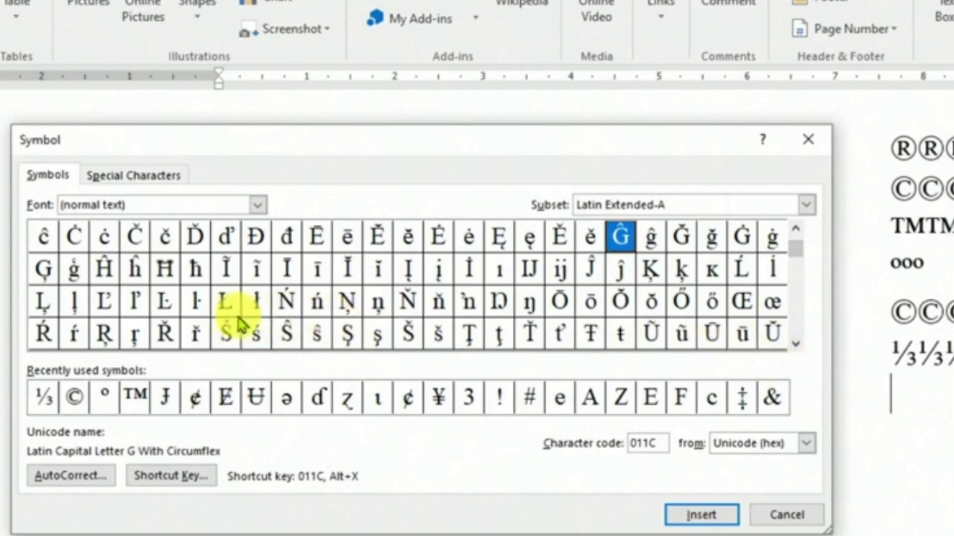
click(796, 345)
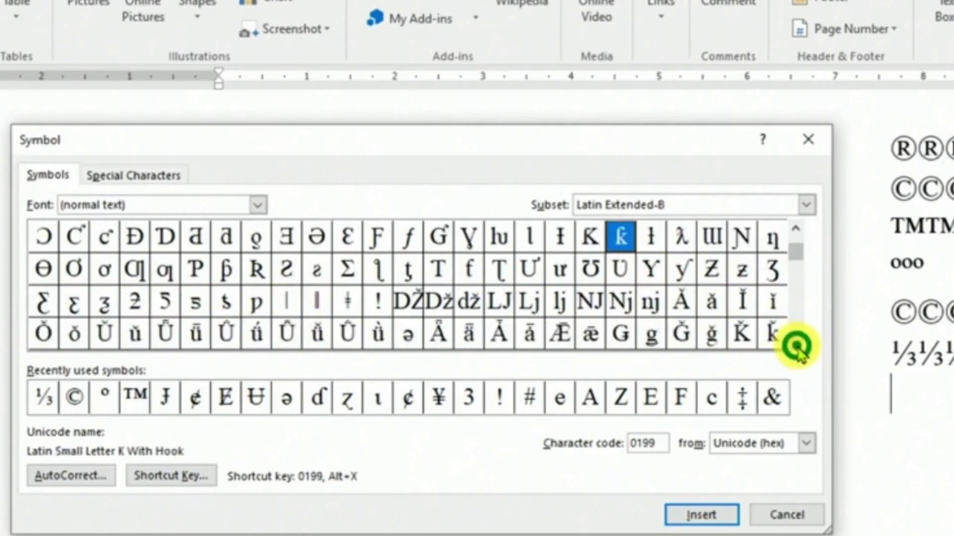
click(796, 345)
click(796, 344)
click(796, 345)
click(796, 345)
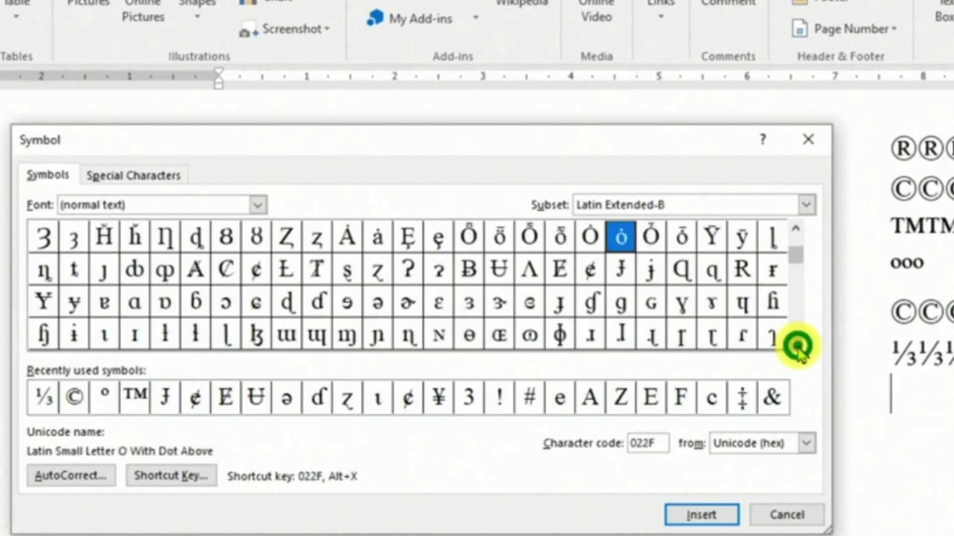
click(796, 345)
click(796, 345)
click(795, 345)
click(796, 344)
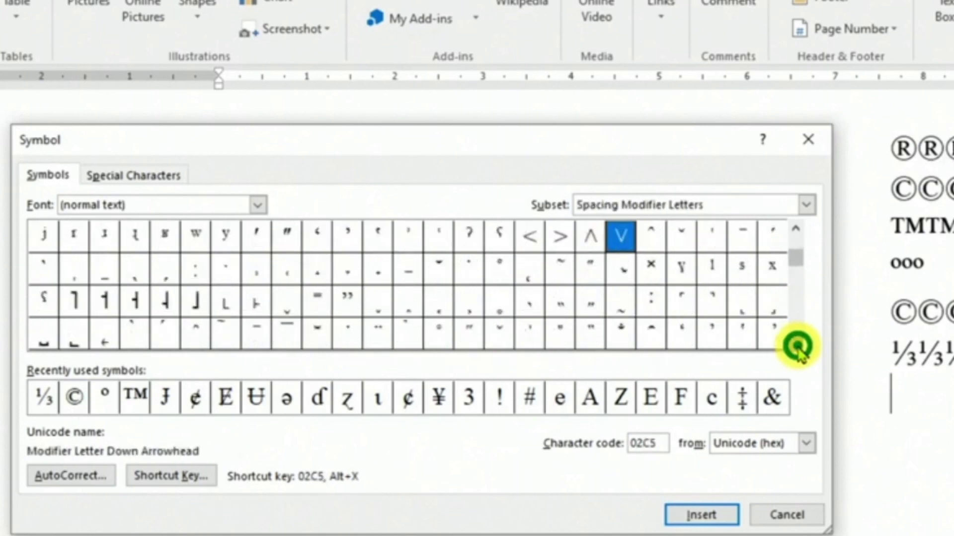
click(795, 345)
click(796, 345)
click(795, 229)
click(795, 229)
click(796, 229)
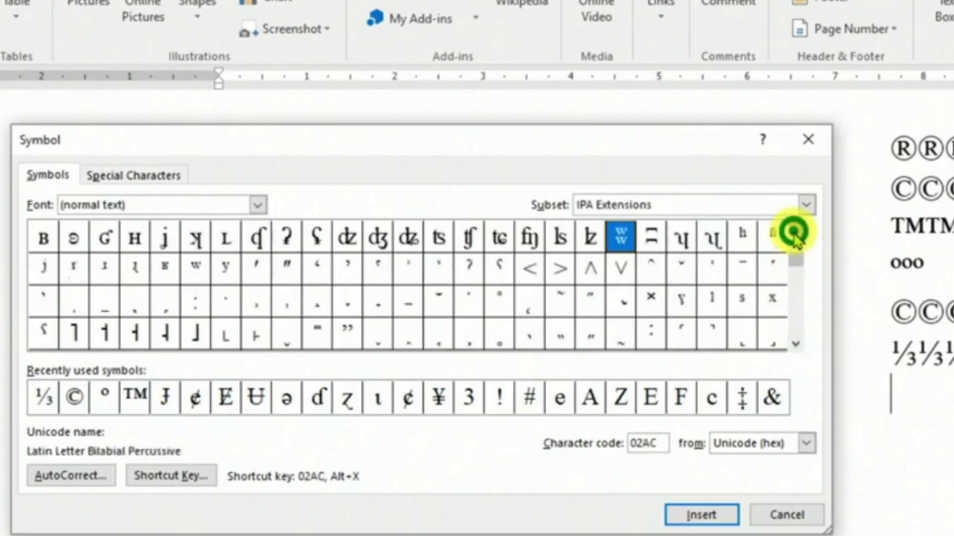
click(795, 231)
click(795, 231)
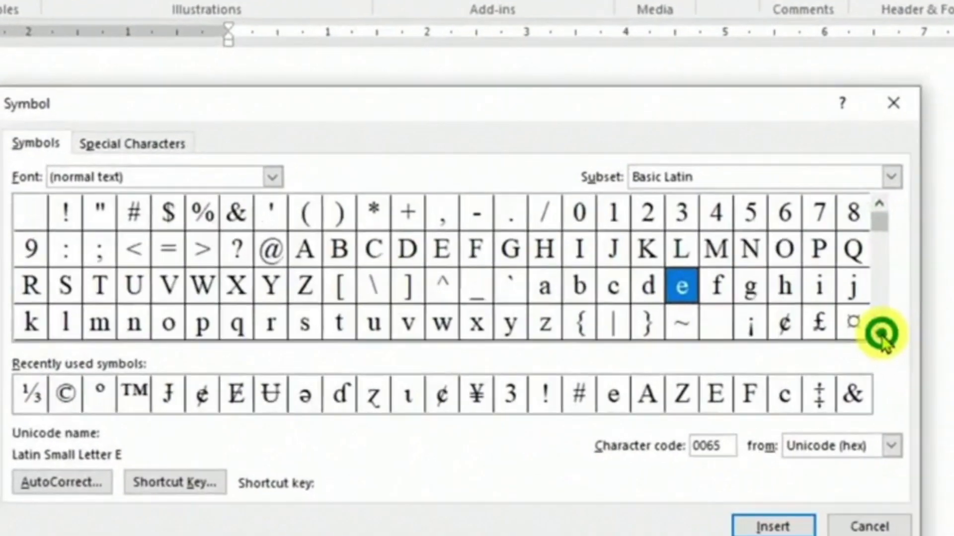
click(796, 345)
click(796, 344)
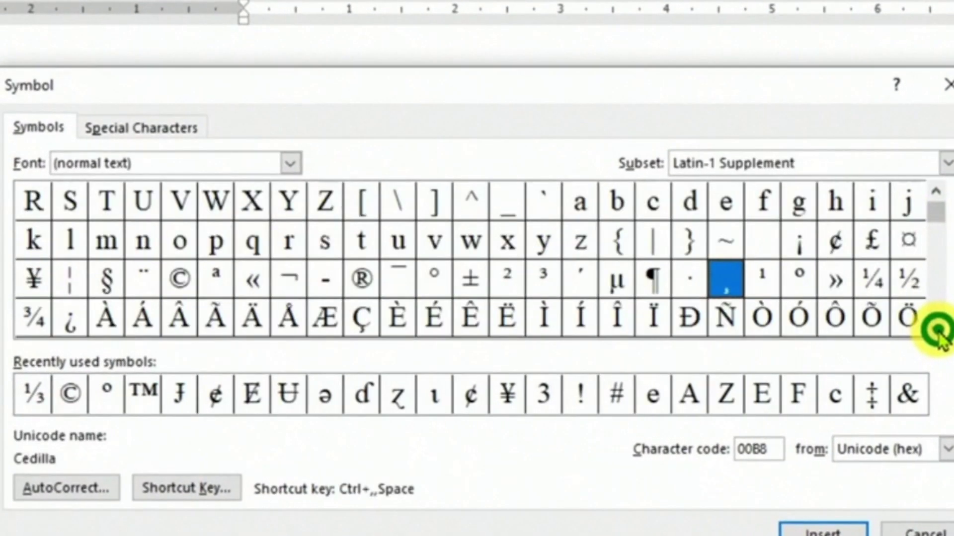
click(938, 331)
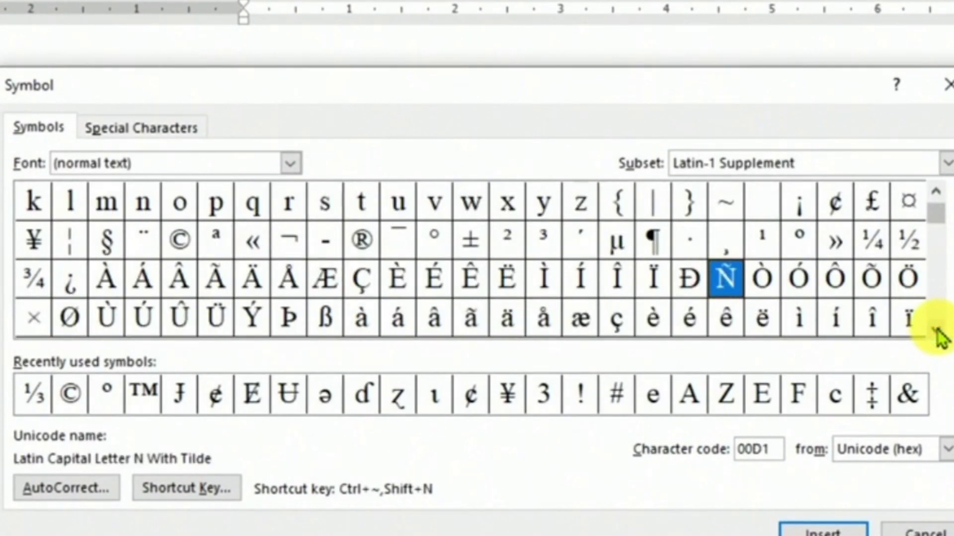
click(938, 331)
click(936, 328)
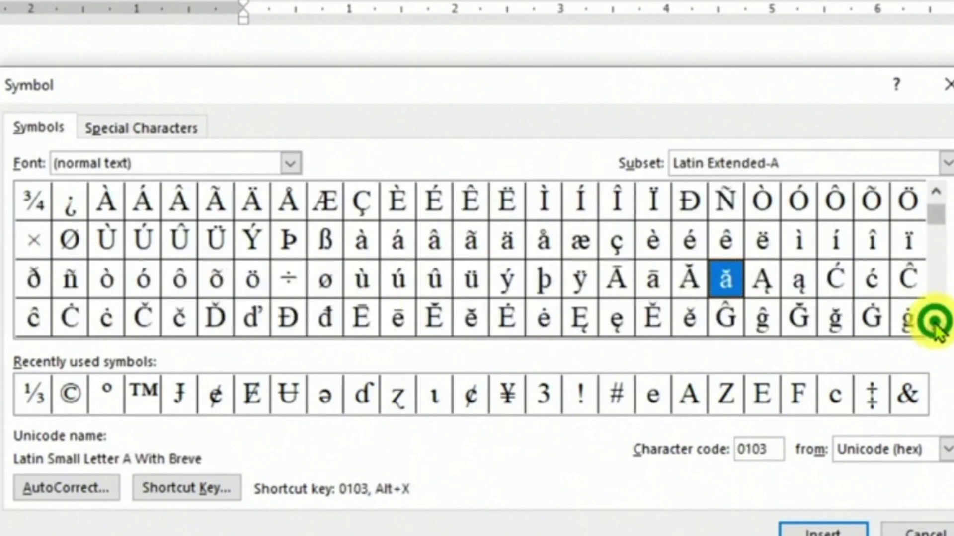
Select ñ (00F1), insert it three times, and close the Symbol dialog.
click(70, 279)
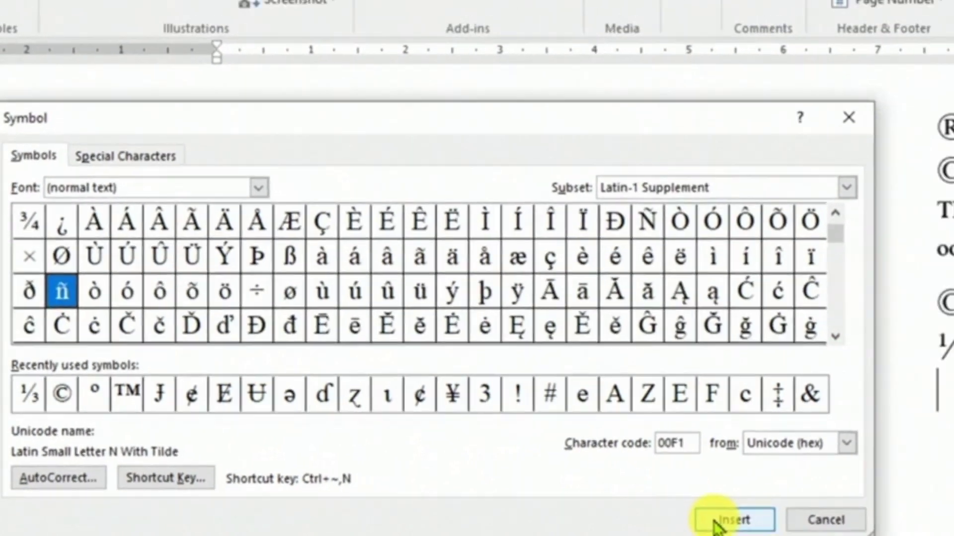
click(531, 487)
click(532, 487)
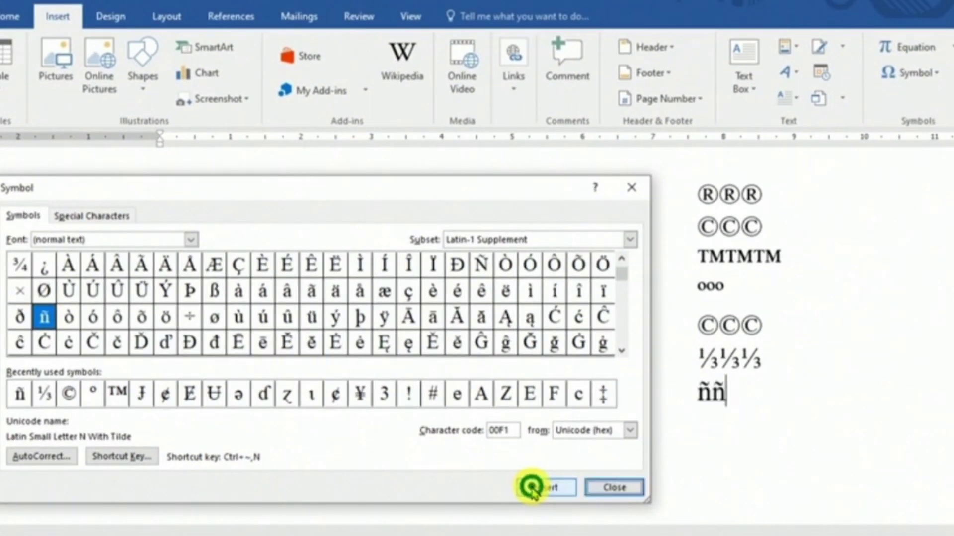
click(546, 488)
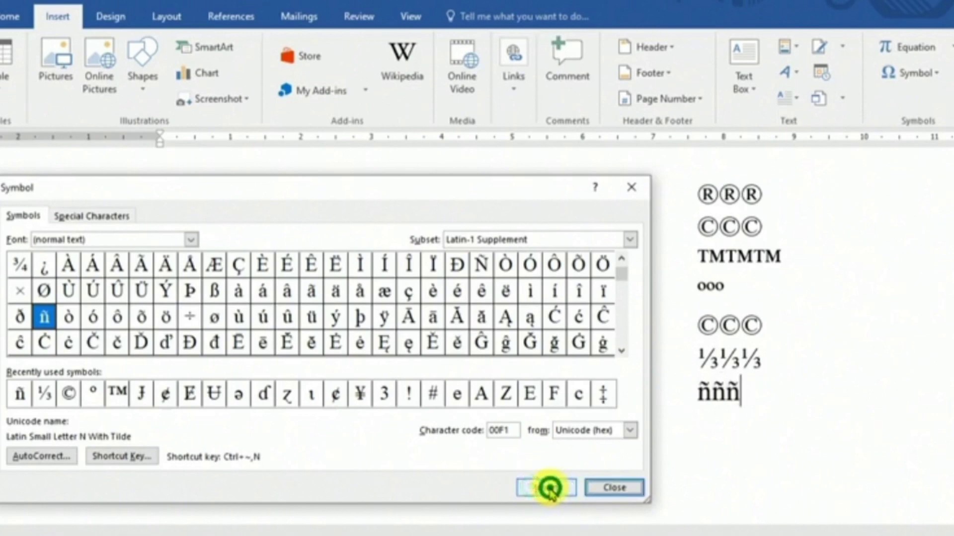
click(614, 484)
On the alt 0247 line, tab to the symbol column and scroll More Symbols to Latin-1 Supplement.
click(574, 427)
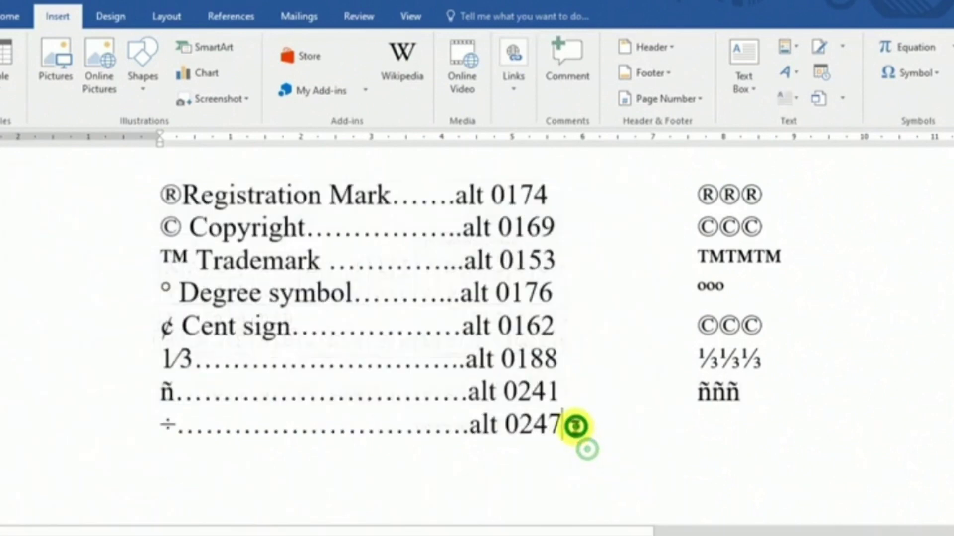
key(Tab)
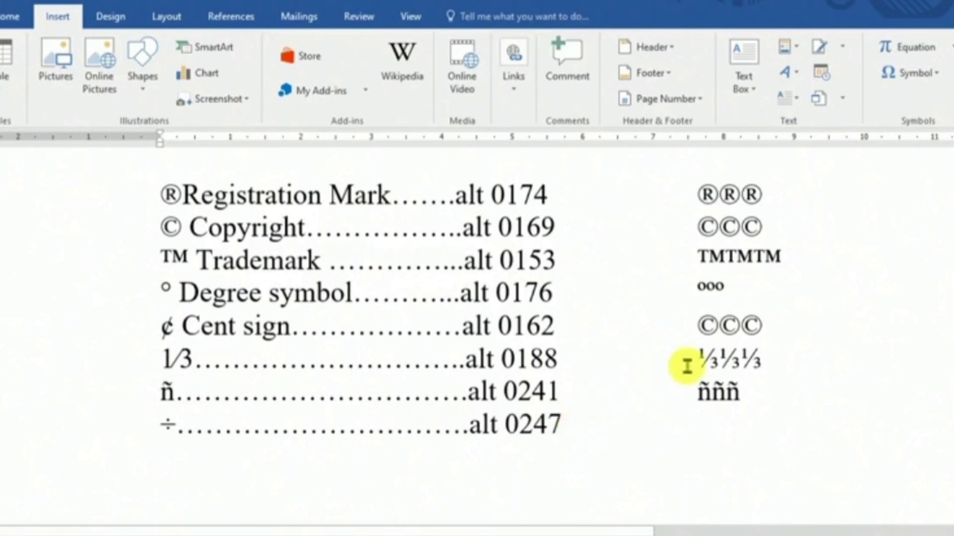
click(922, 73)
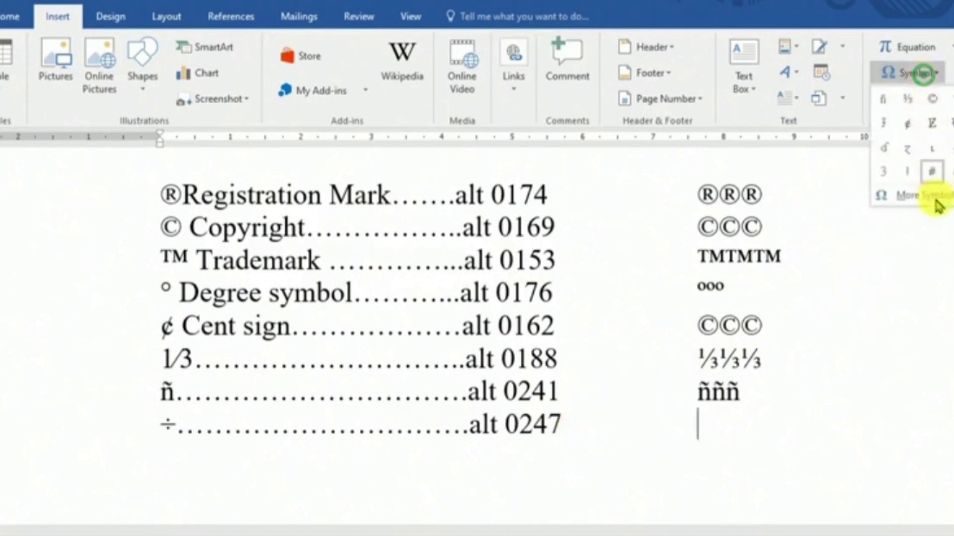
click(936, 203)
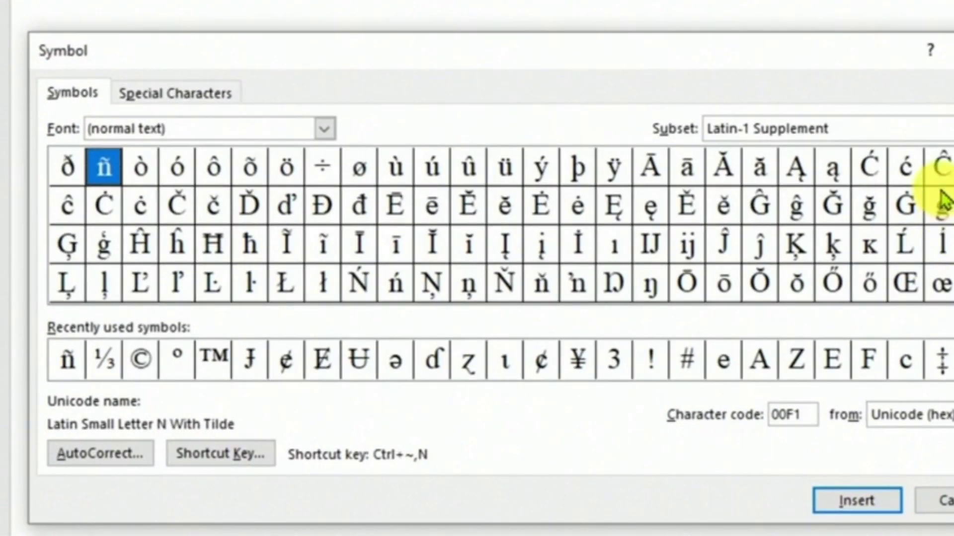
scroll(946, 159, up, 1)
scroll(947, 159, up, 2)
scroll(948, 158, up, 1)
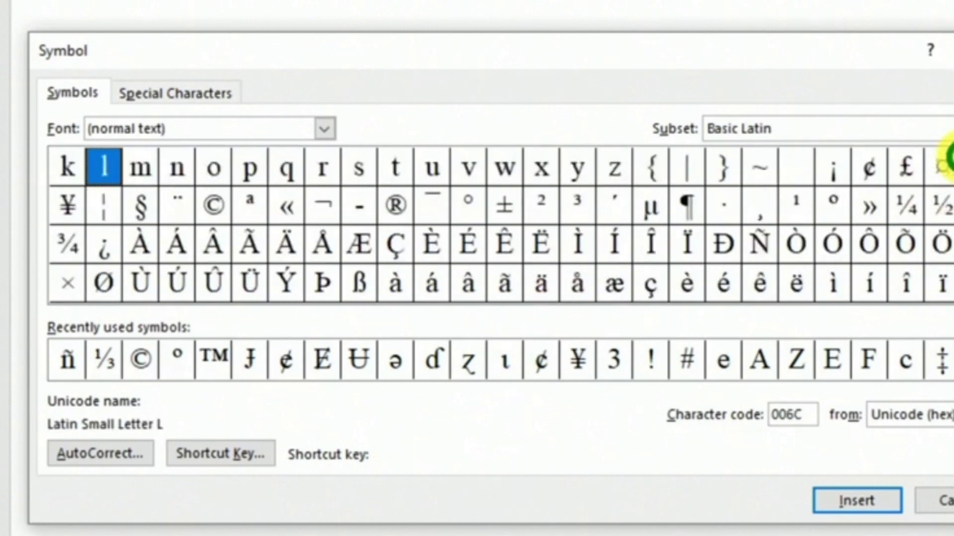
scroll(948, 158, up, 1)
scroll(947, 157, up, 2)
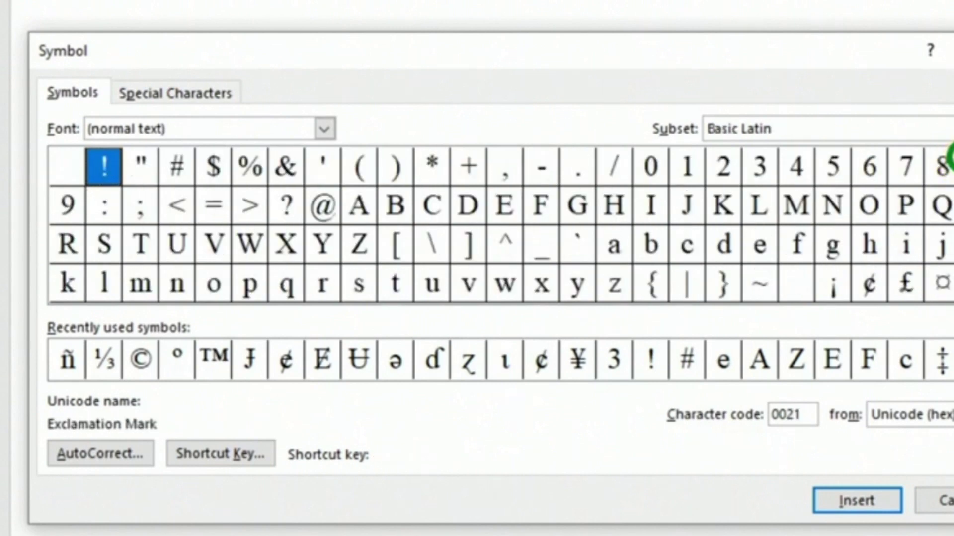
click(949, 288)
click(949, 288)
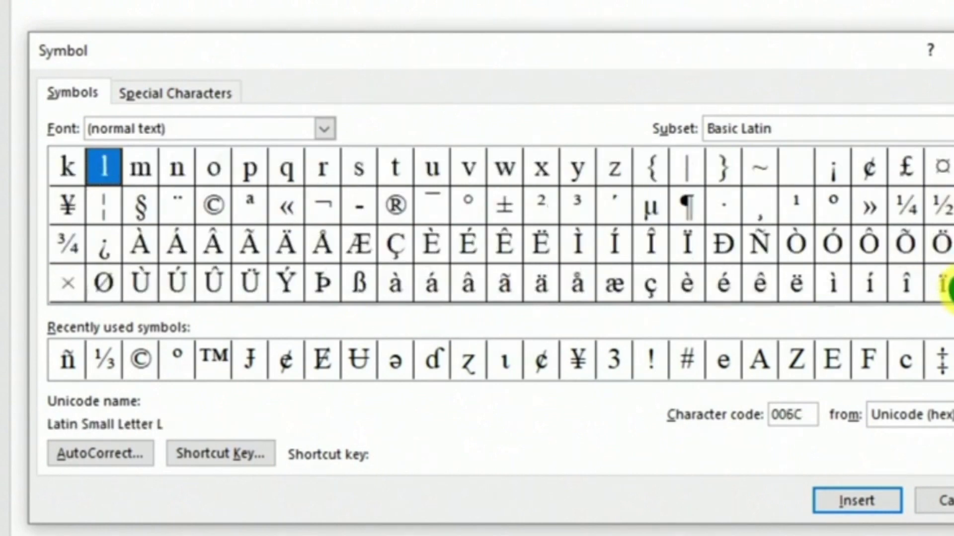
click(948, 288)
click(949, 288)
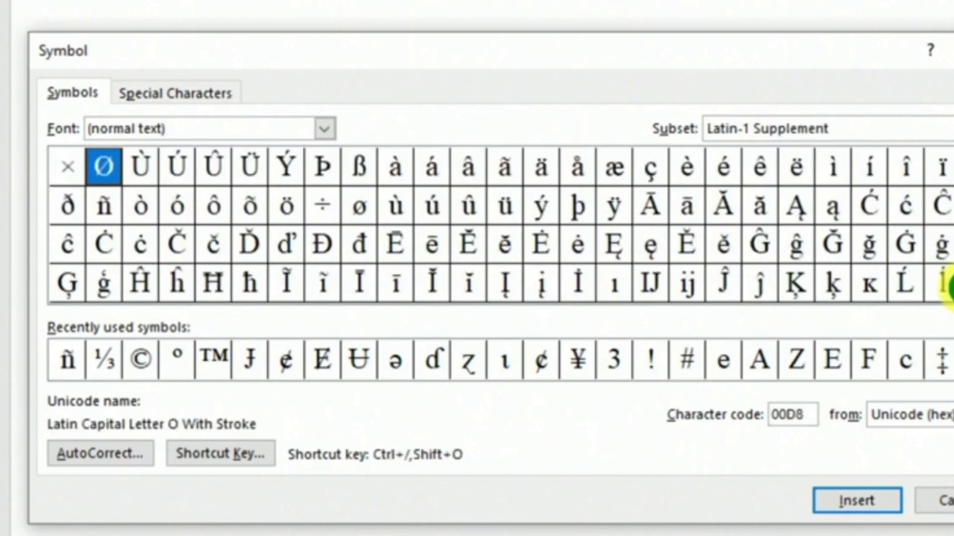
Select the Division Sign ÷ (00F7) and insert it three times.
click(311, 208)
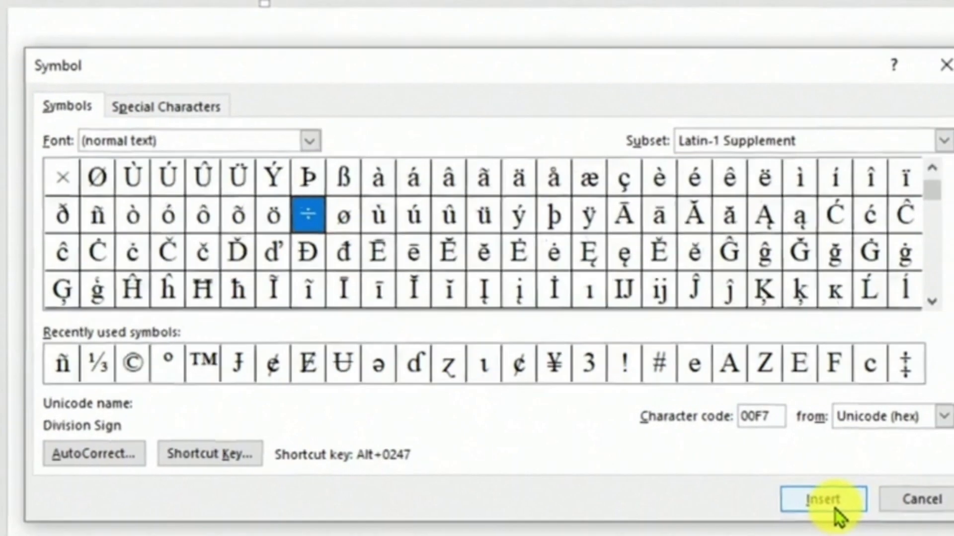
click(596, 491)
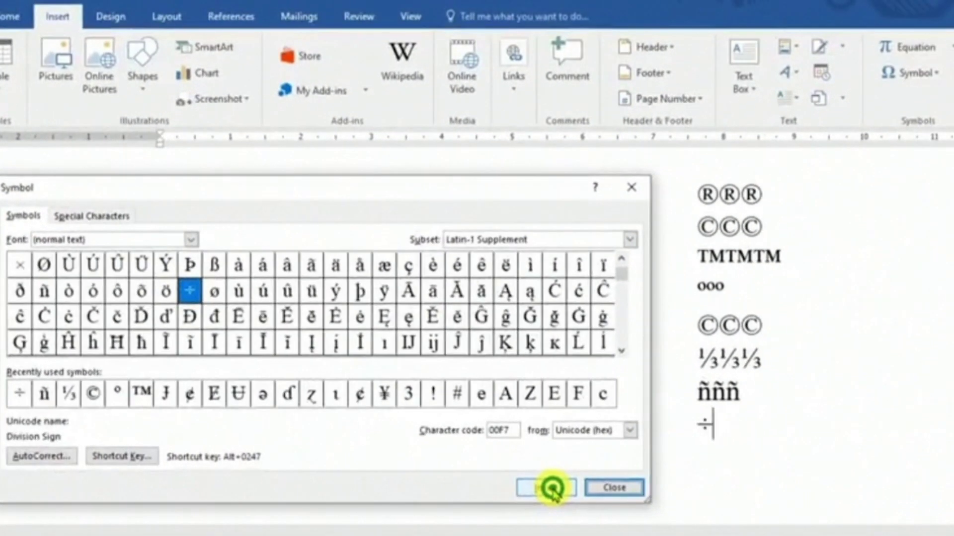
click(591, 490)
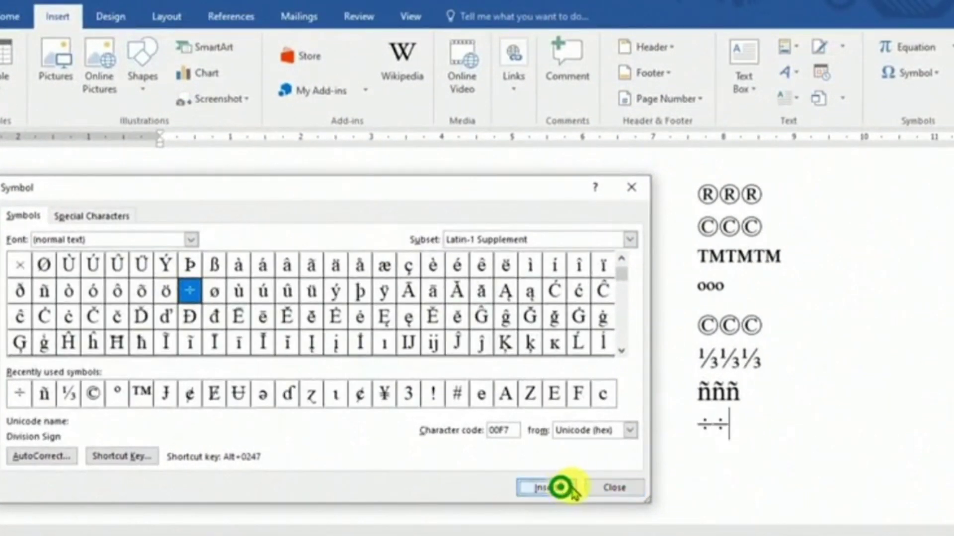
click(559, 489)
Close the Symbol dialog and place the caret after the ®®® symbols.
click(599, 489)
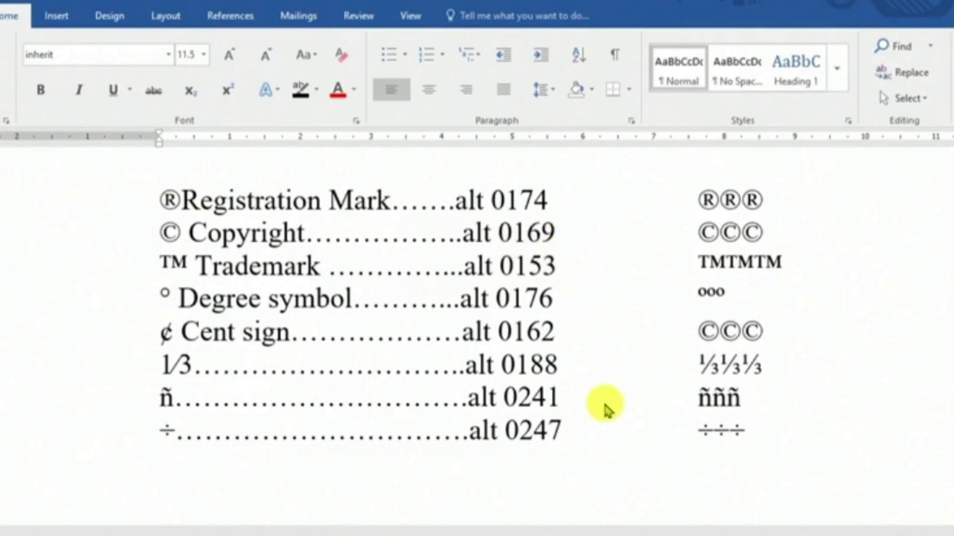
click(785, 203)
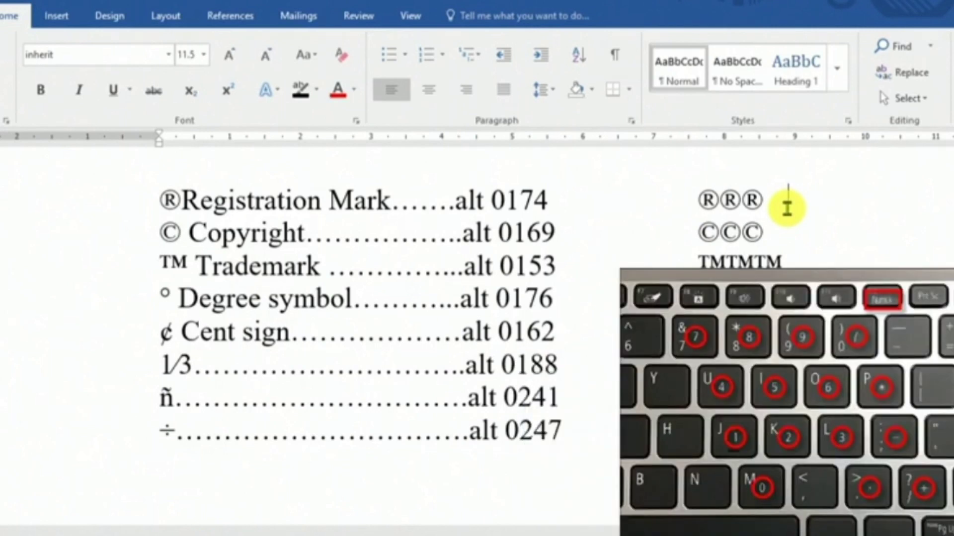
Type three ® with Alt+0174 after ®®®, and one © with Alt+0169 after ©©©.
key(alt)
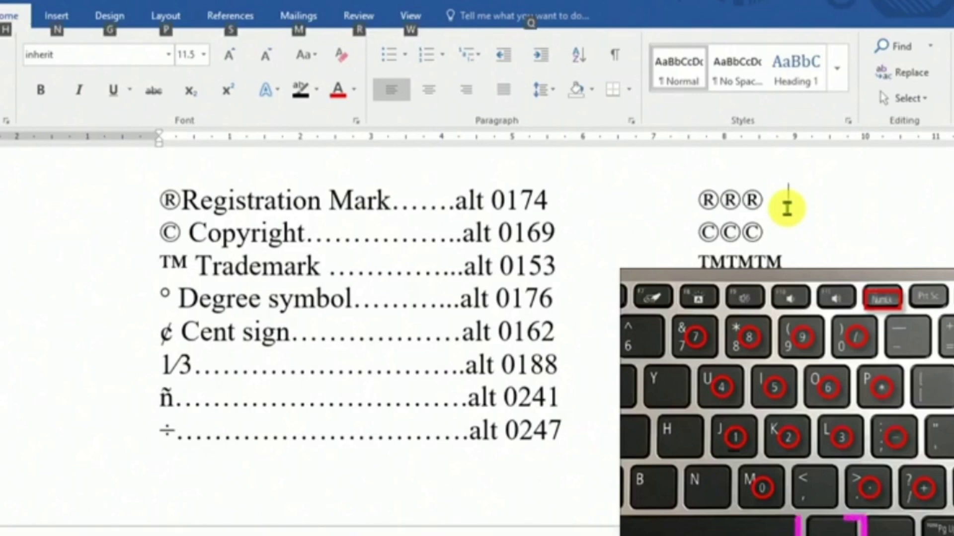
key(alt+KP_0)
key(alt+KP_1)
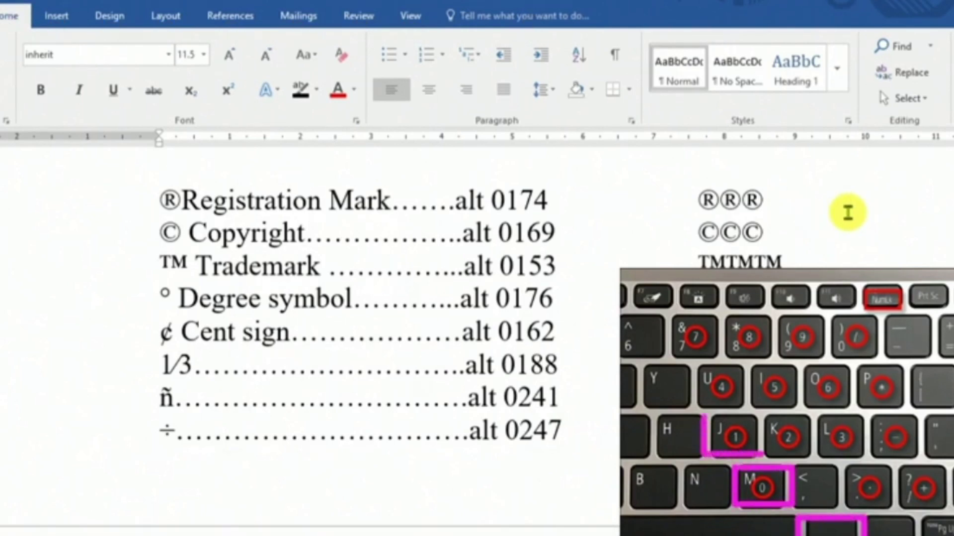
key(alt+KP_7)
key(alt+KP_4)
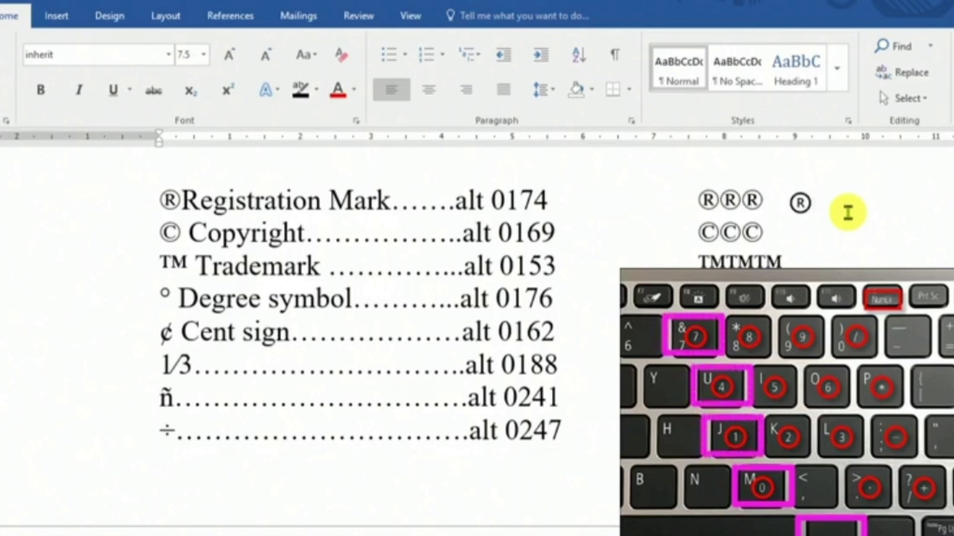
key(alt+m)
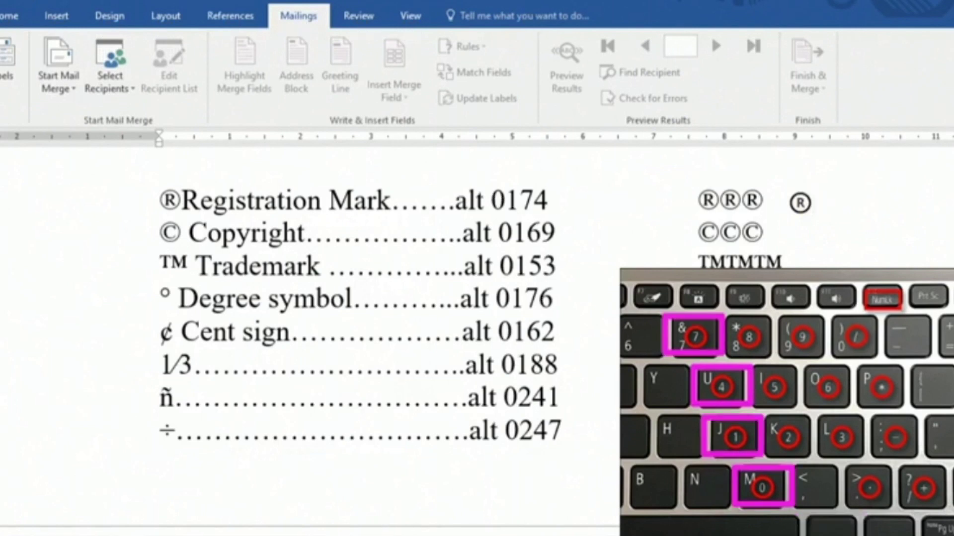
text(®)
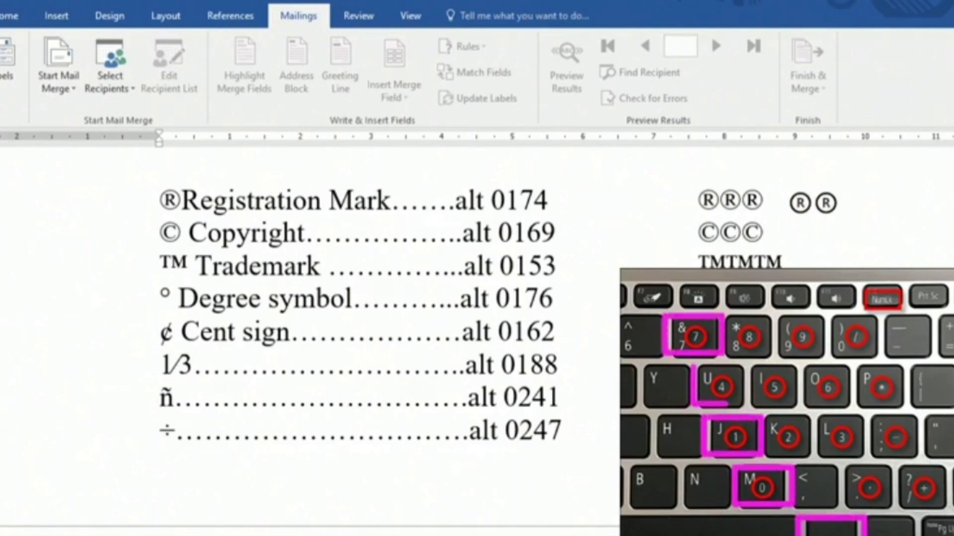
text(®)
click(790, 231)
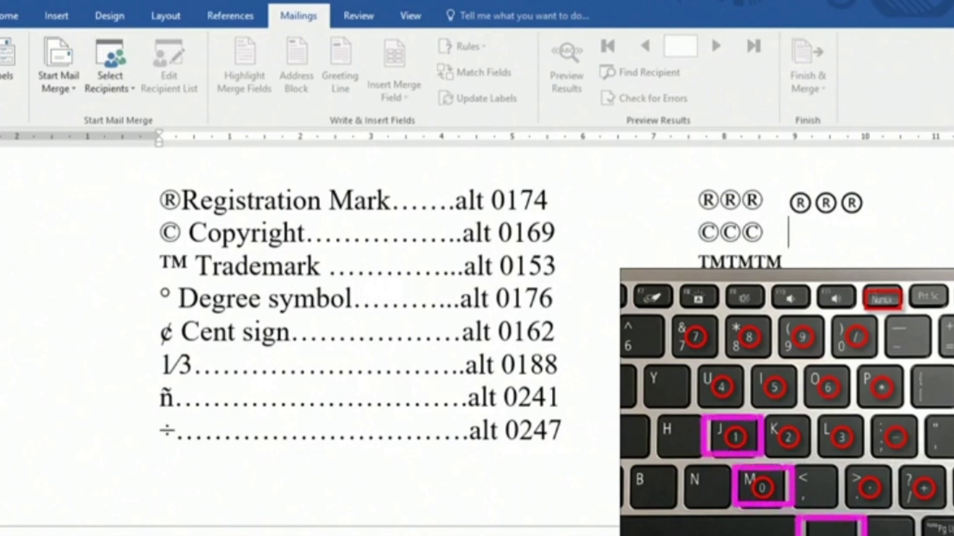
text(©)
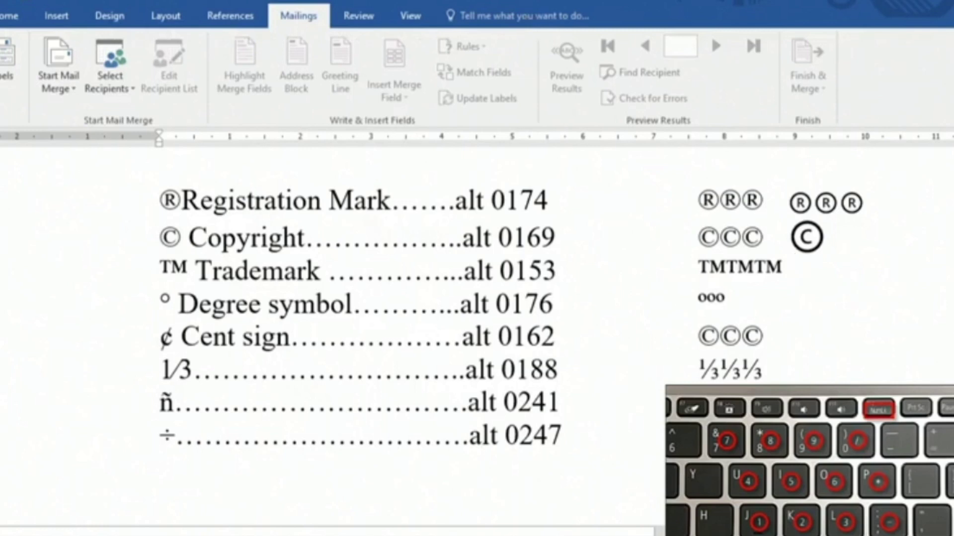
Add ™ on the trademark line and a ° degree sign via Alt code on the Degree line.
text(™)
click(788, 308)
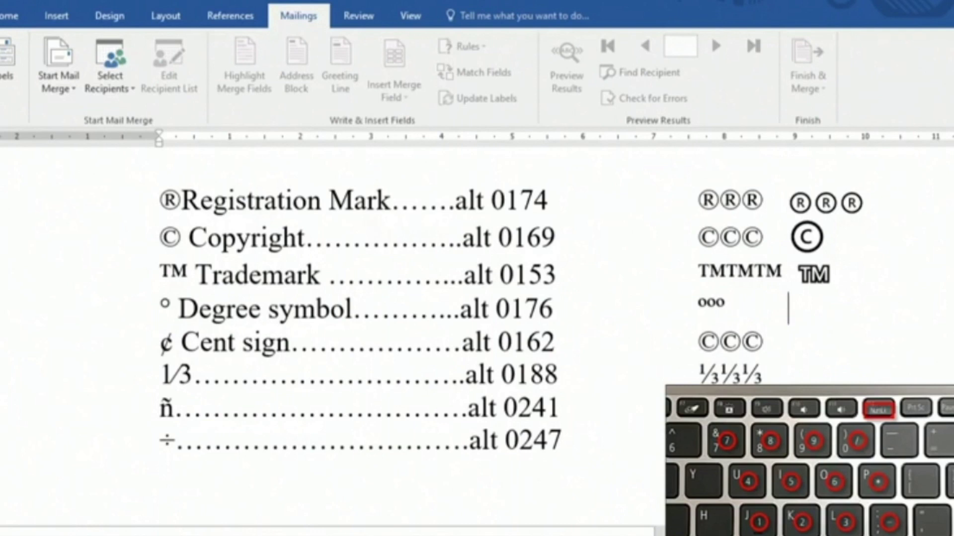
key(alt)
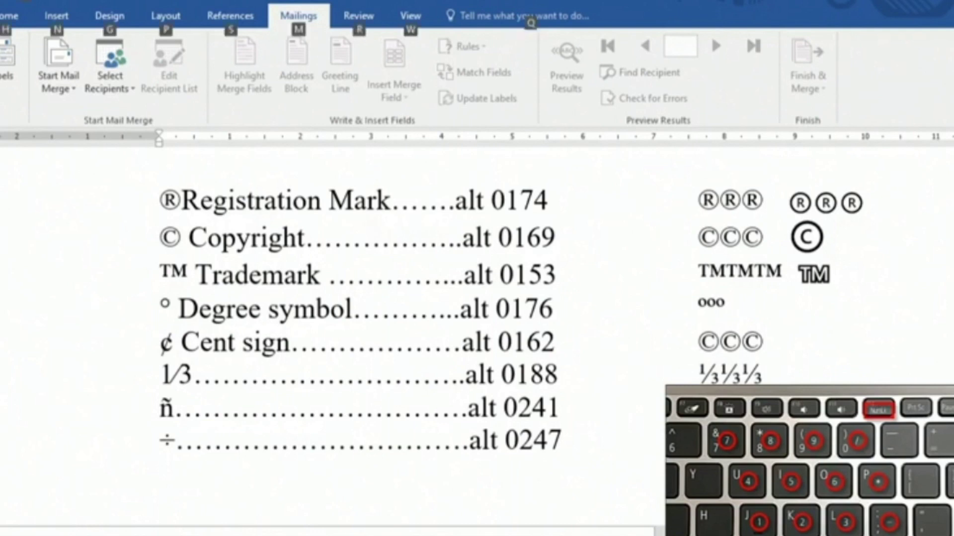
key(alt+KP_0)
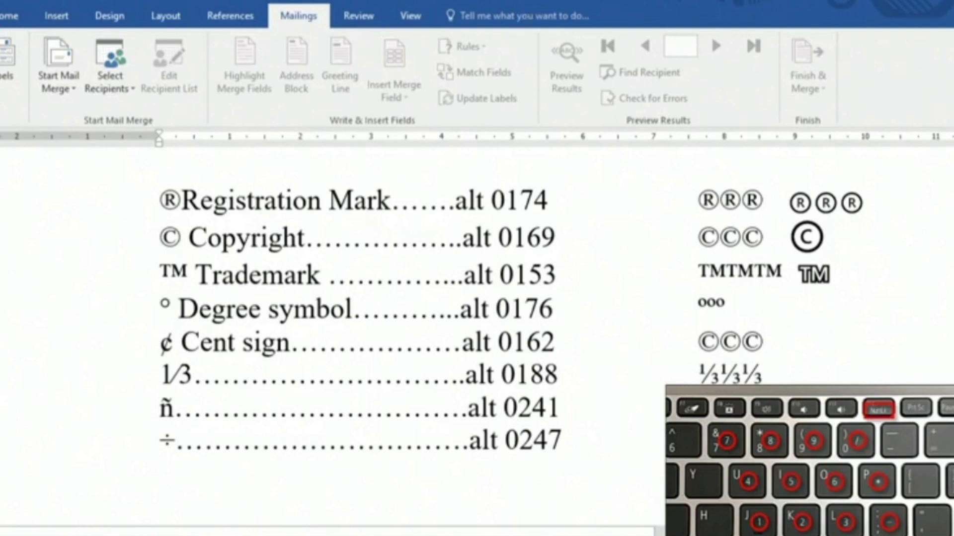
text( °)
Add two ¢ cent signs at the end of the Cent sign line.
click(795, 338)
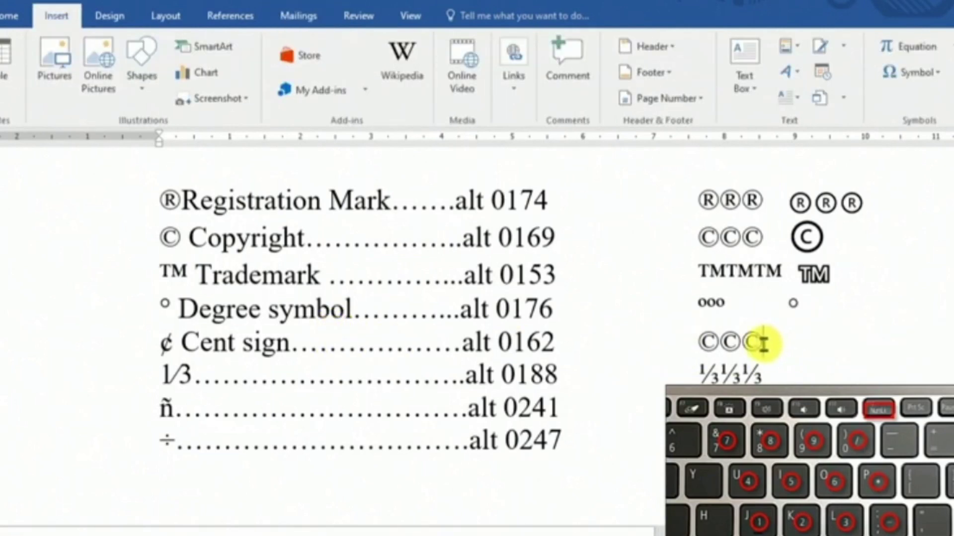
click(909, 73)
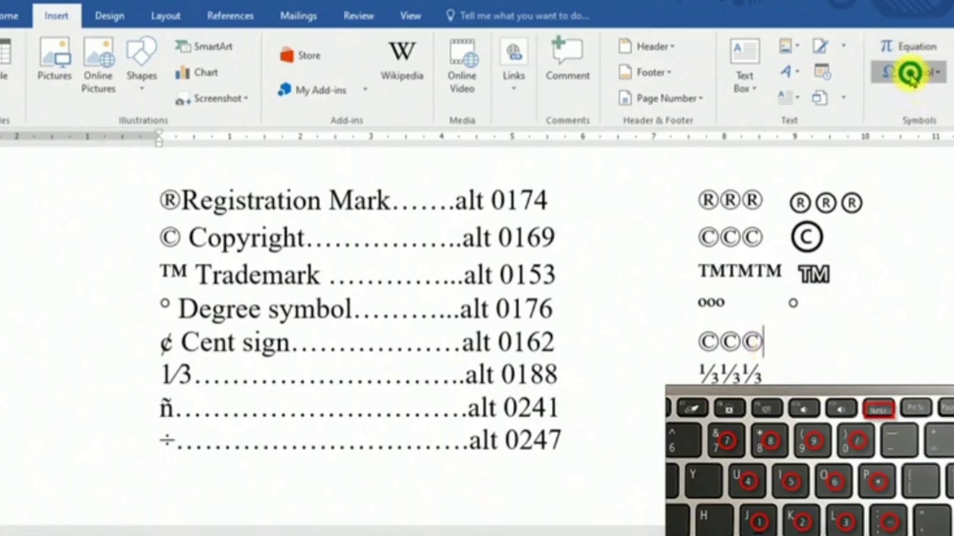
click(884, 100)
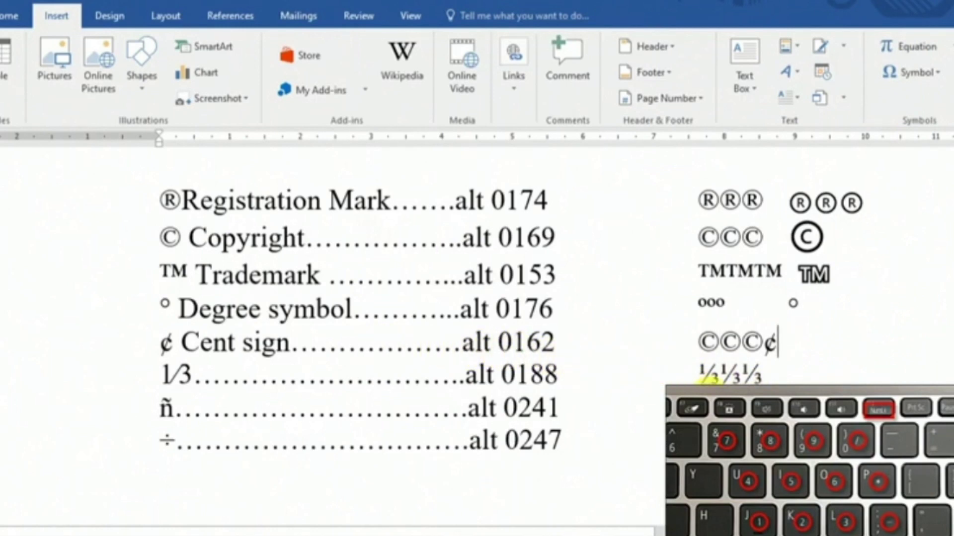
text(¢)
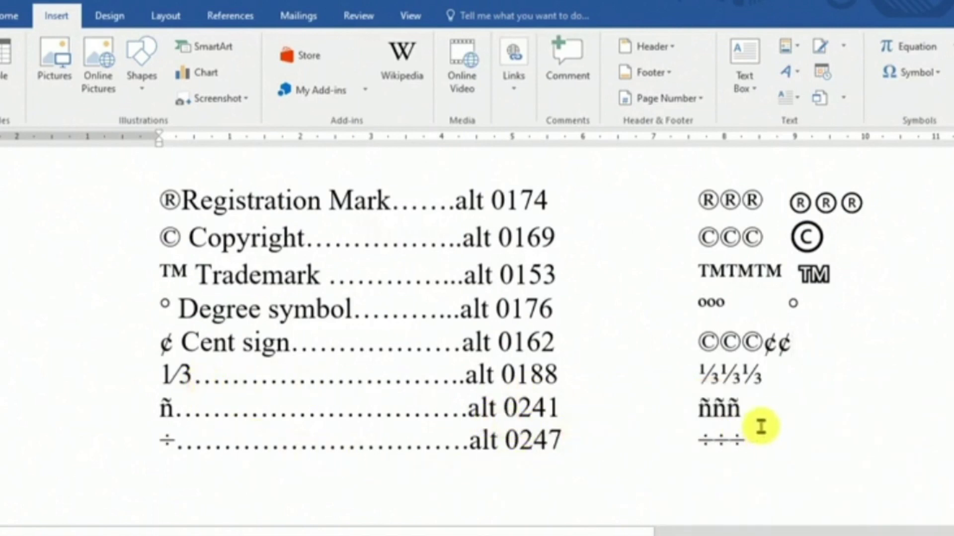
Add ¼ after ⅓⅓⅓, ñ on the ñ line, and ÷ with pilcrows on the division line.
click(771, 384)
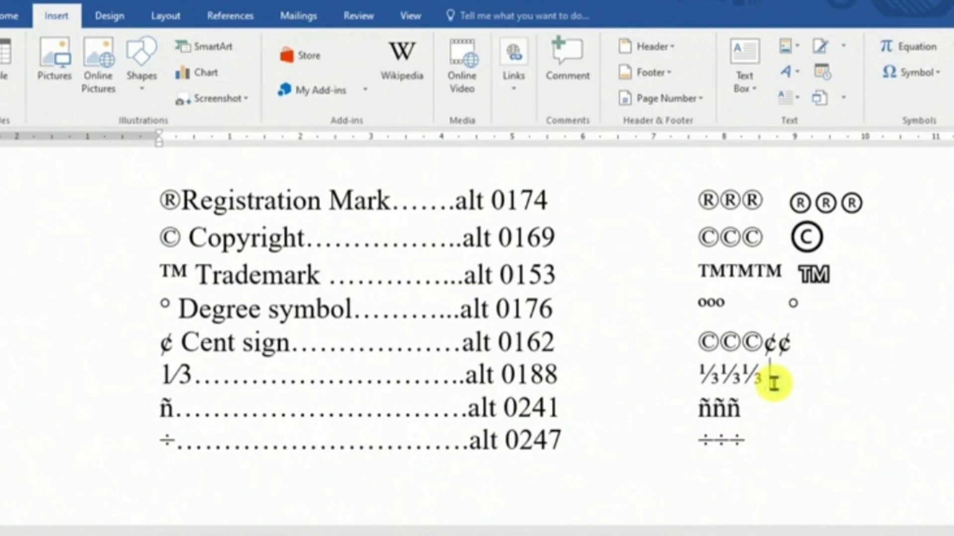
text(¼)
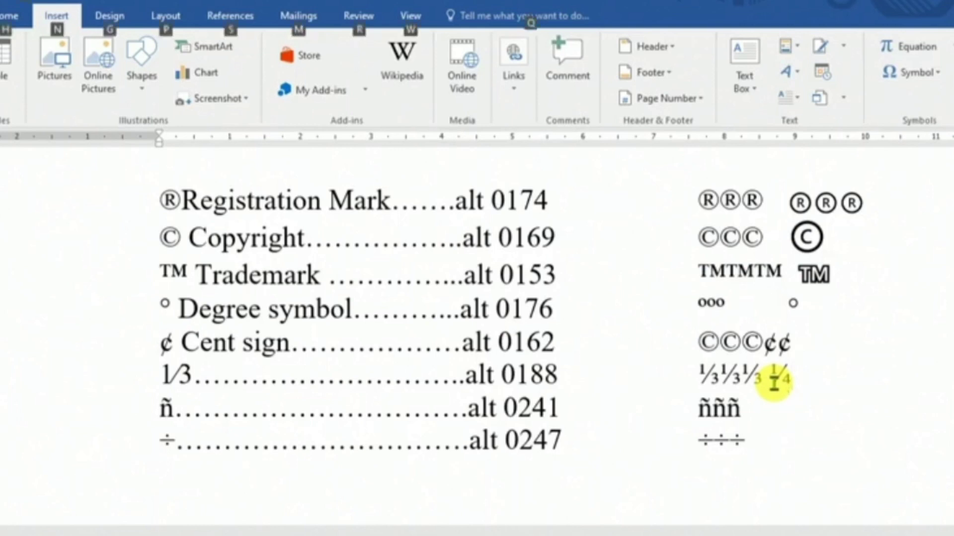
text(ñ)
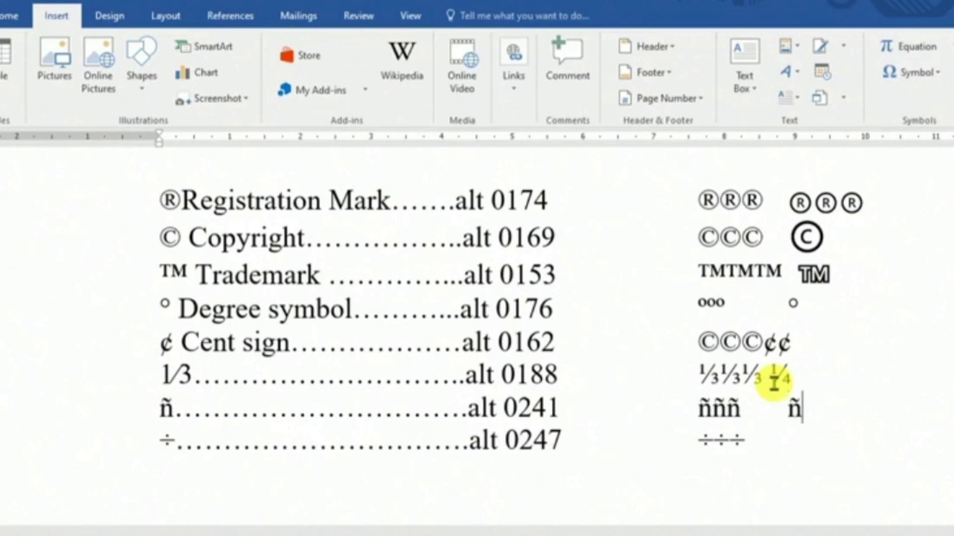
key(Down)
text(÷)
text(¶ ¶¶)
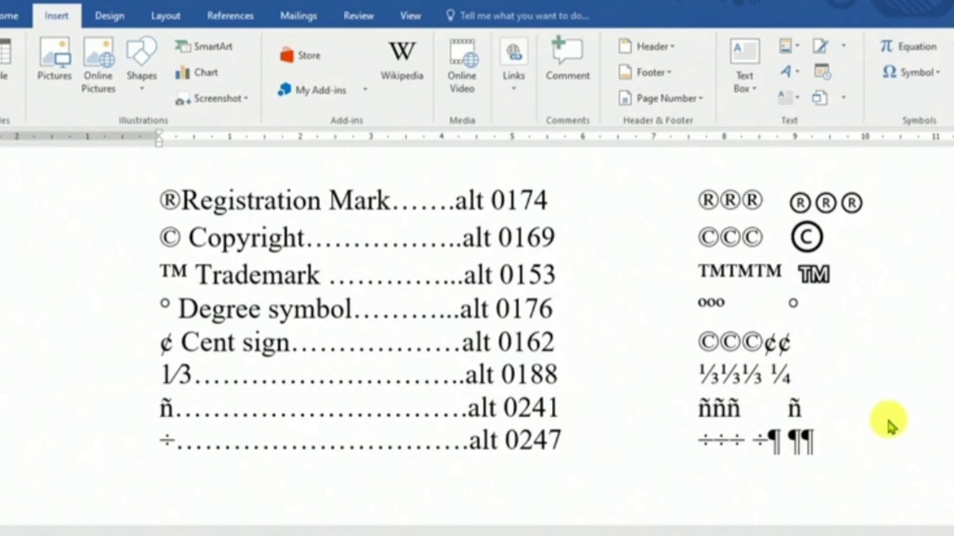
Insert another ¶ pilcrow after the ÷ row's pilcrows using More Symbols.
click(819, 440)
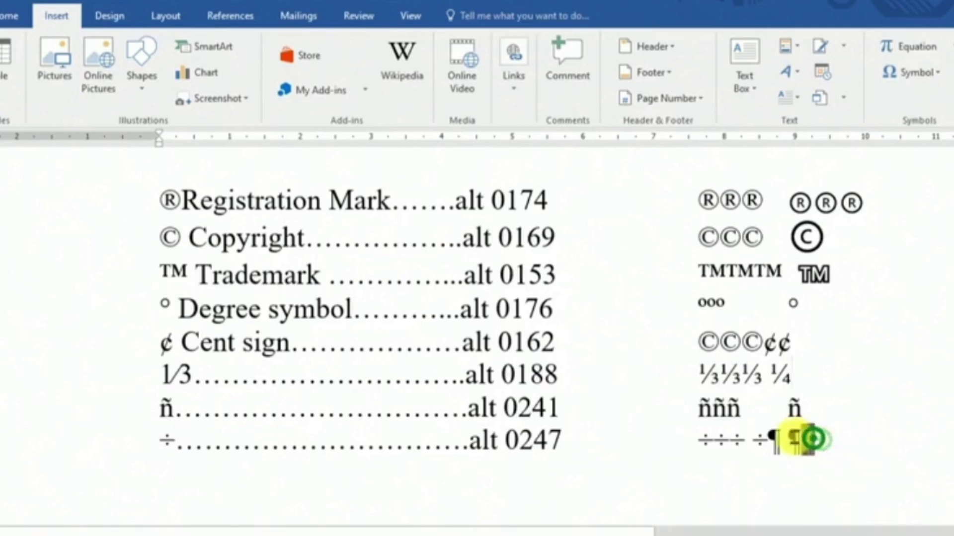
drag(820, 439, 782, 439)
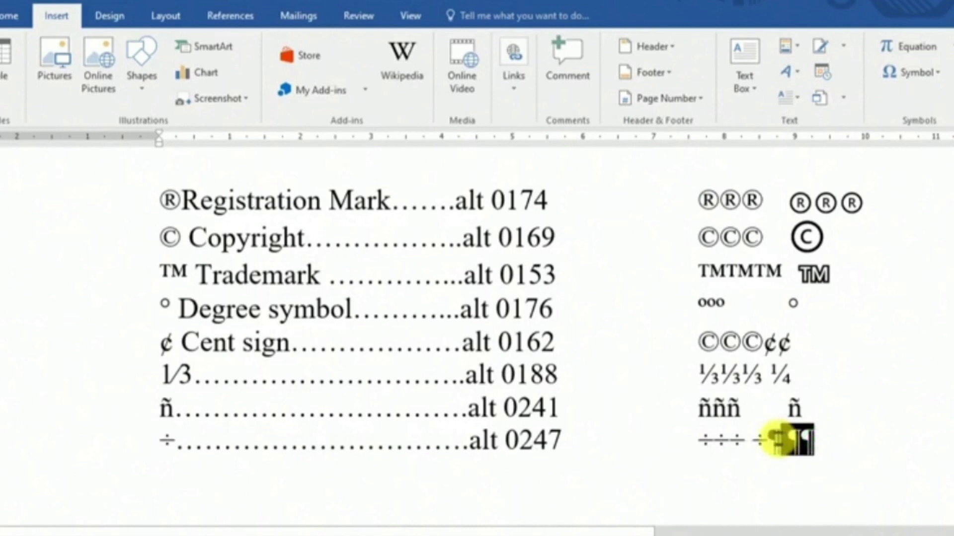
drag(782, 440, 770, 440)
click(851, 450)
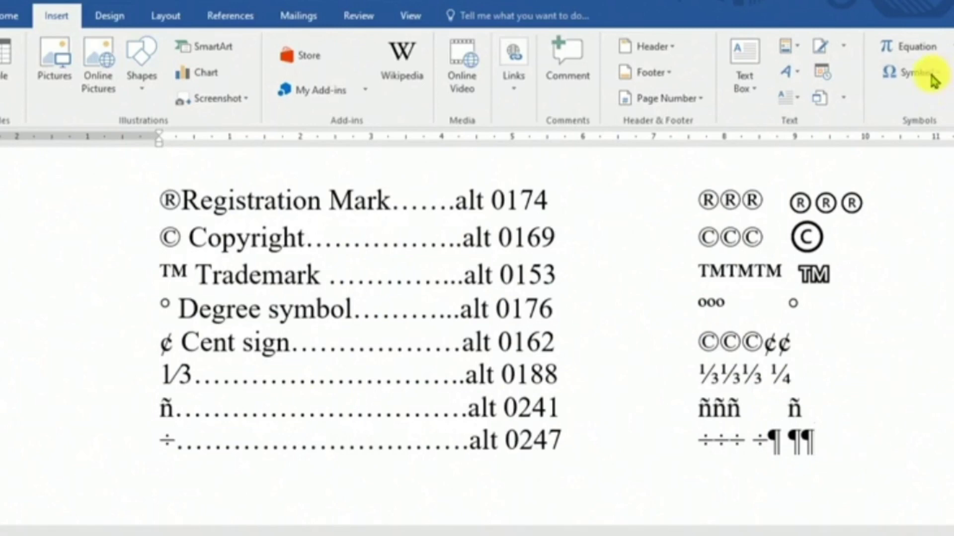
click(904, 74)
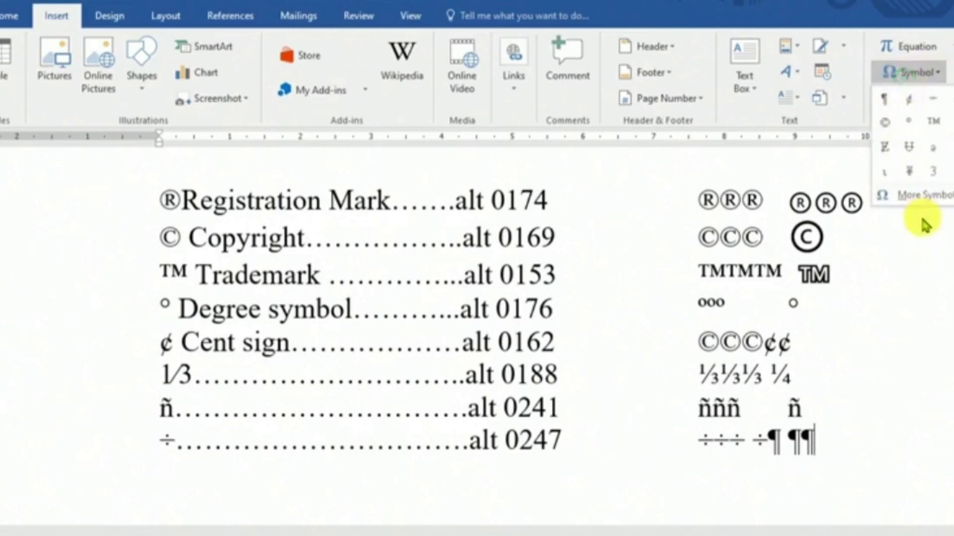
click(914, 195)
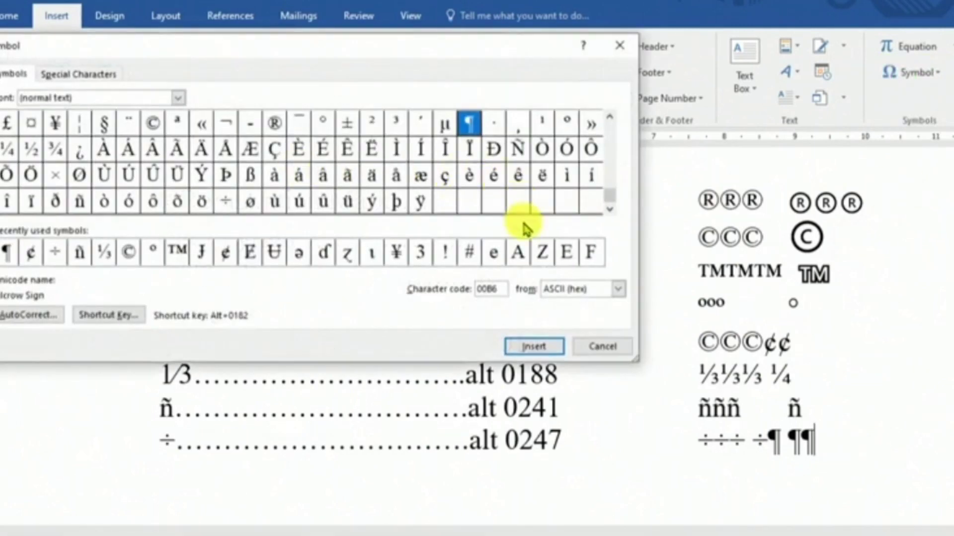
click(467, 124)
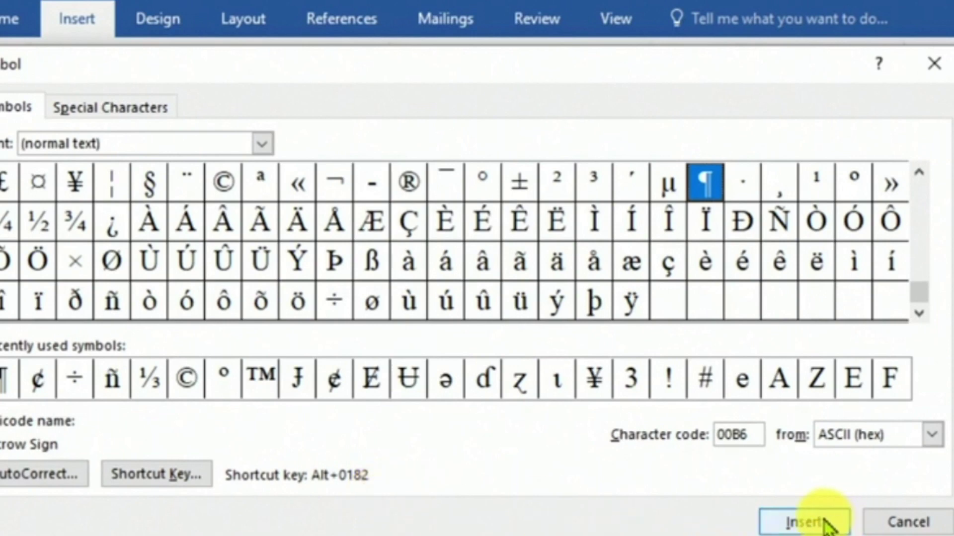
click(795, 521)
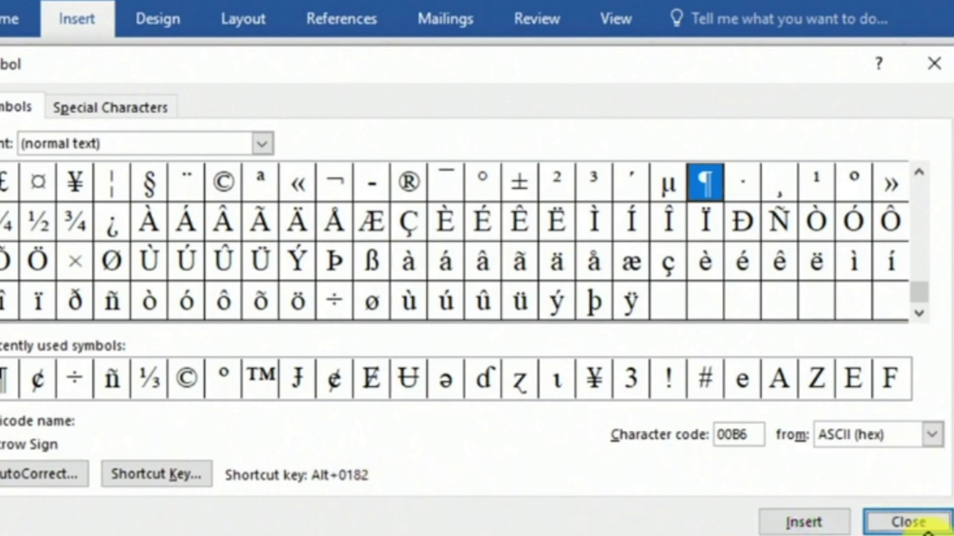
click(917, 522)
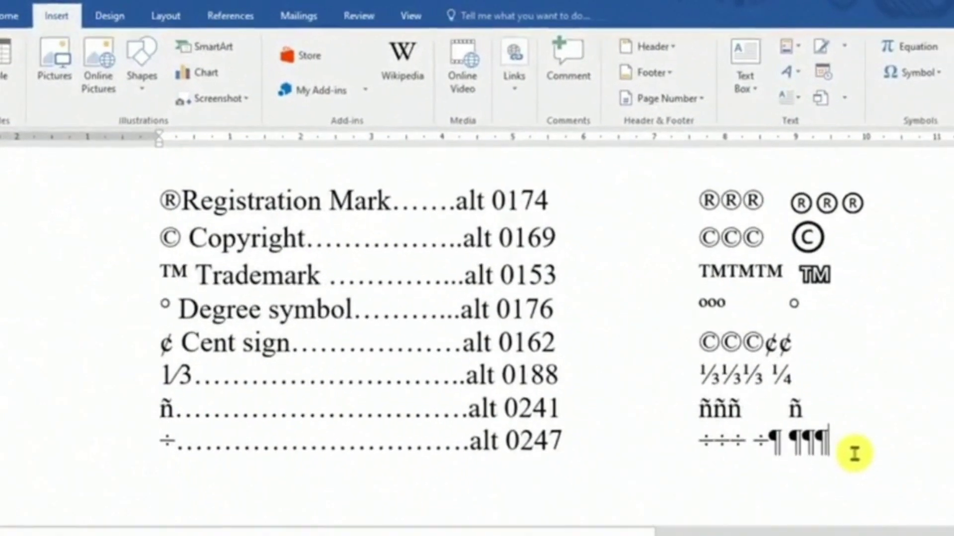
Replace the extra pilcrow with a single ¶ and try selecting the ¼ on the 1/3 row.
key(BackSpace)
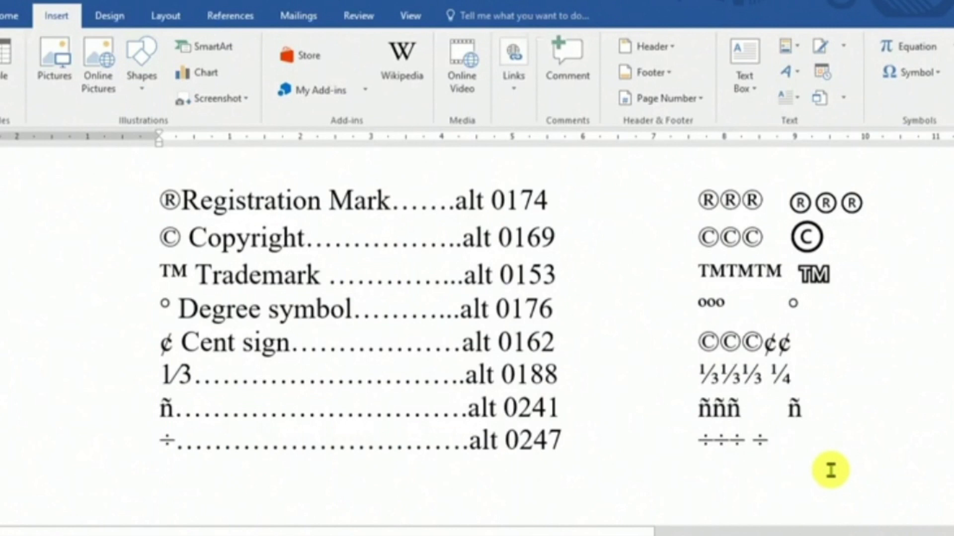
text(¶)
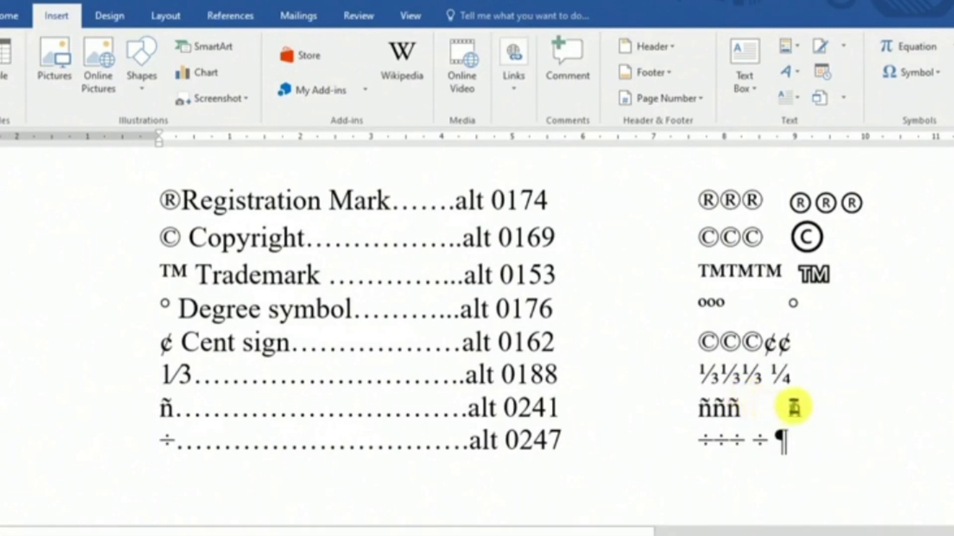
click(826, 368)
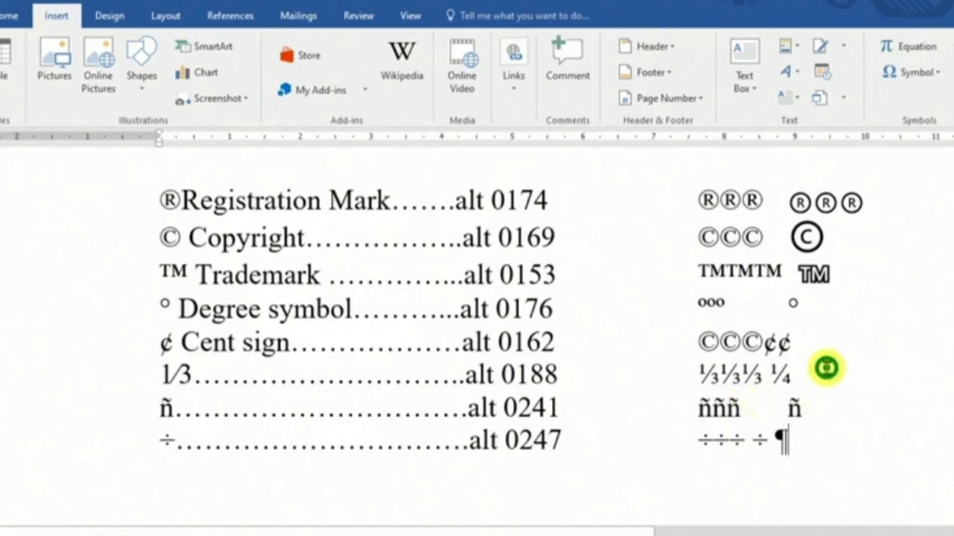
click(761, 378)
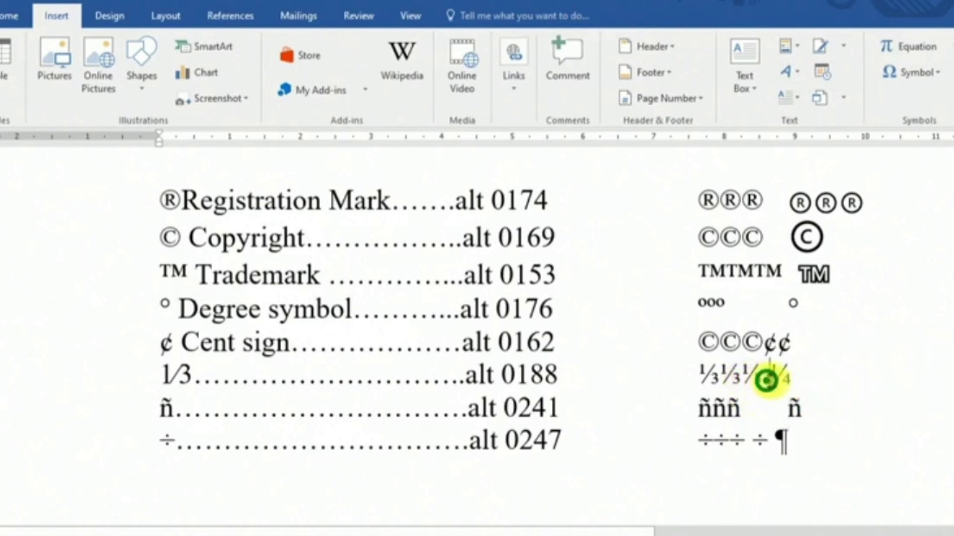
click(799, 377)
double_click(798, 378)
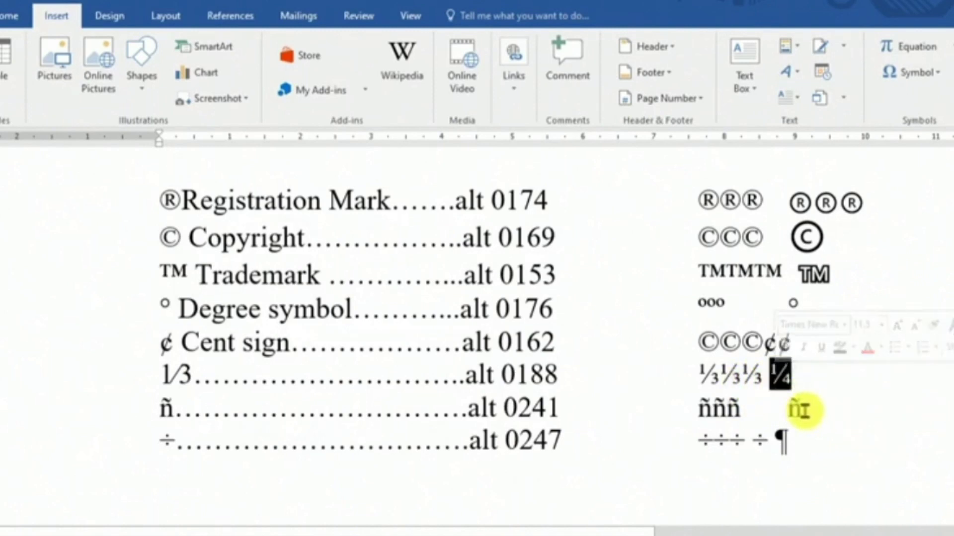
drag(561, 376, 465, 376)
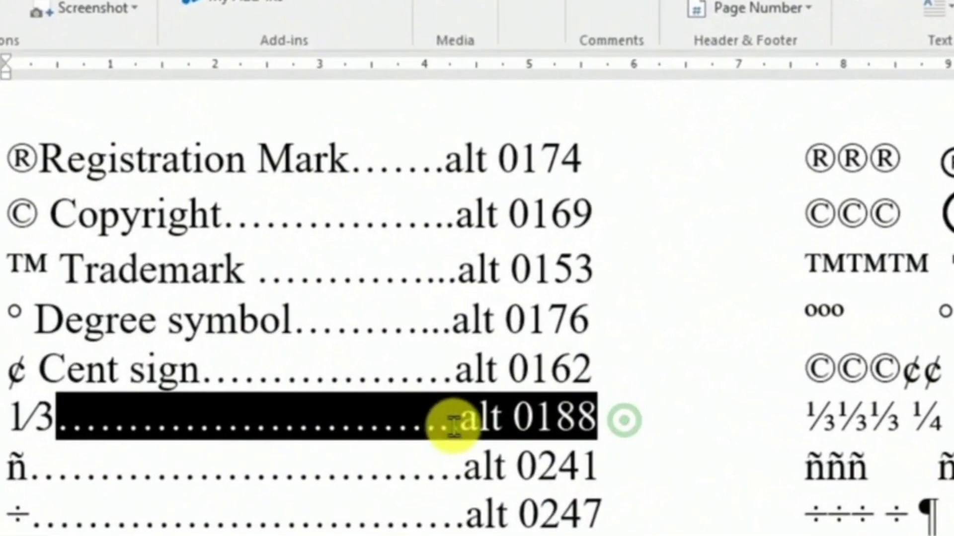
click(816, 435)
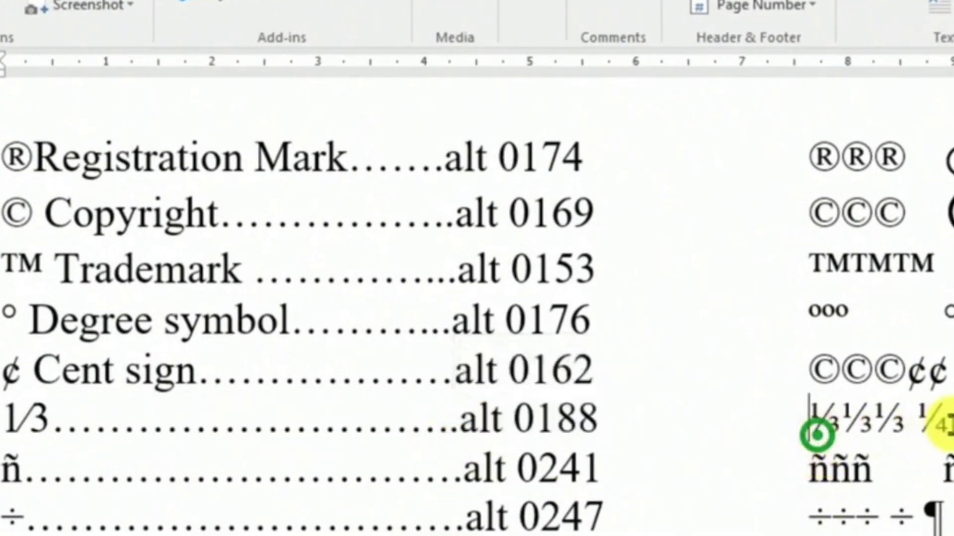
Select the ¼ after ⅓⅓⅓ and pick the ⅓ fraction (2153) in More Symbols.
click(945, 422)
double_click(934, 417)
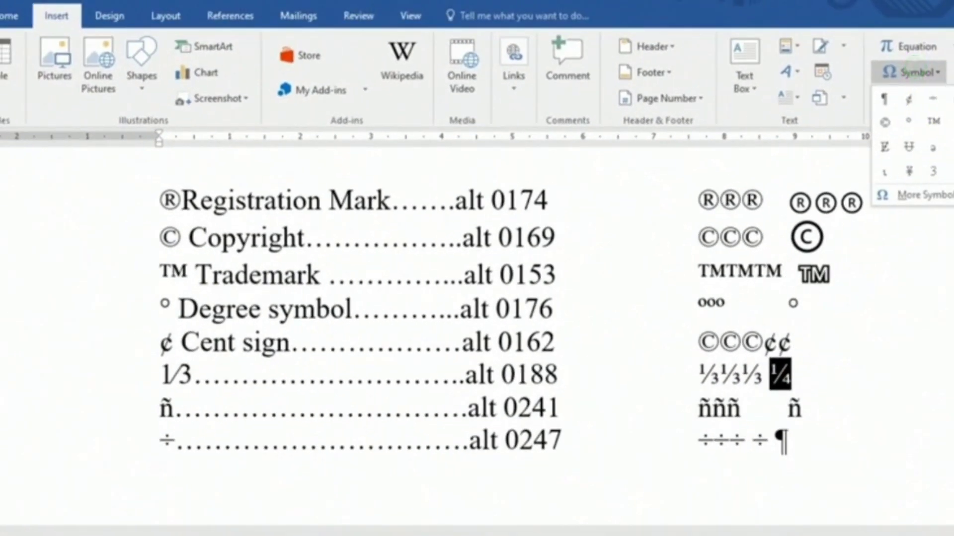
click(923, 194)
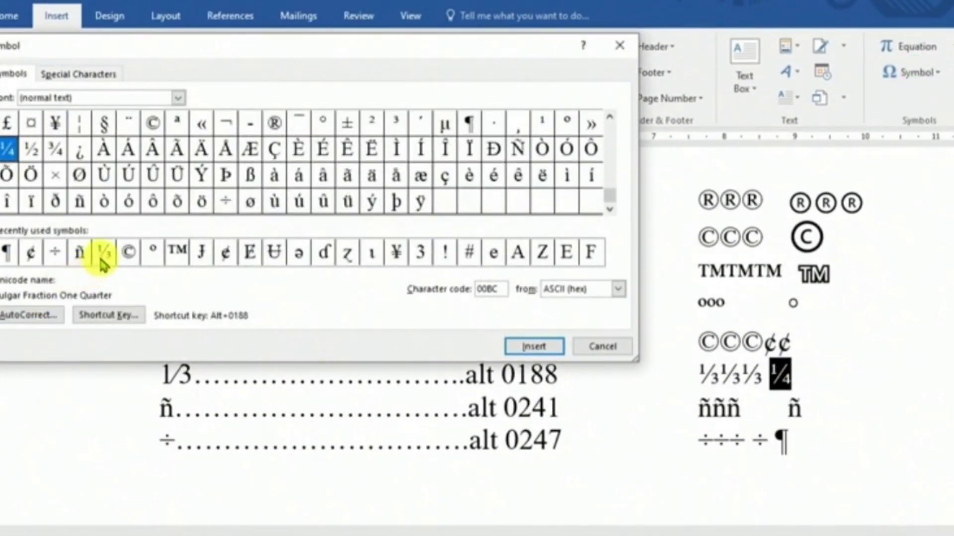
click(102, 256)
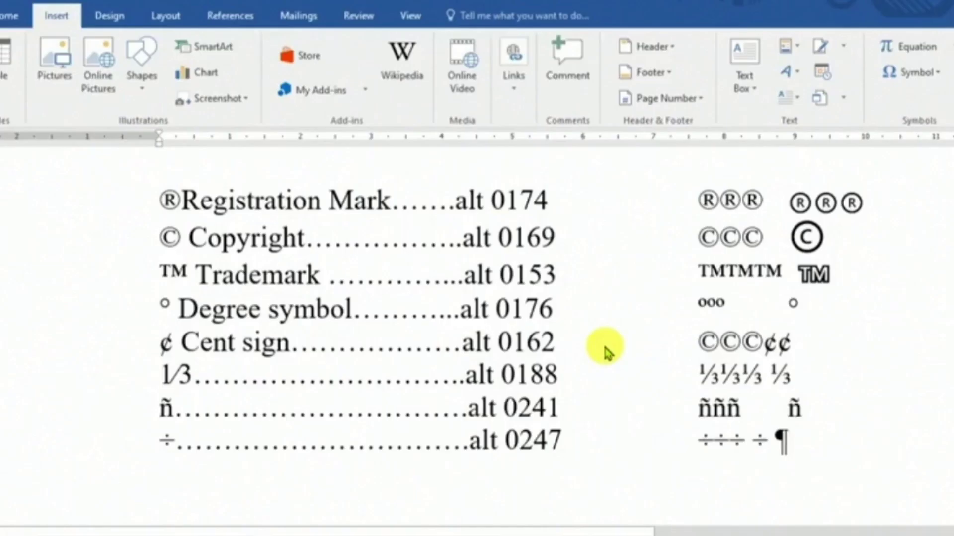
Append two more ⅓ characters to the 1/3 row by converting code 2153 with Alt+X.
text( 215)
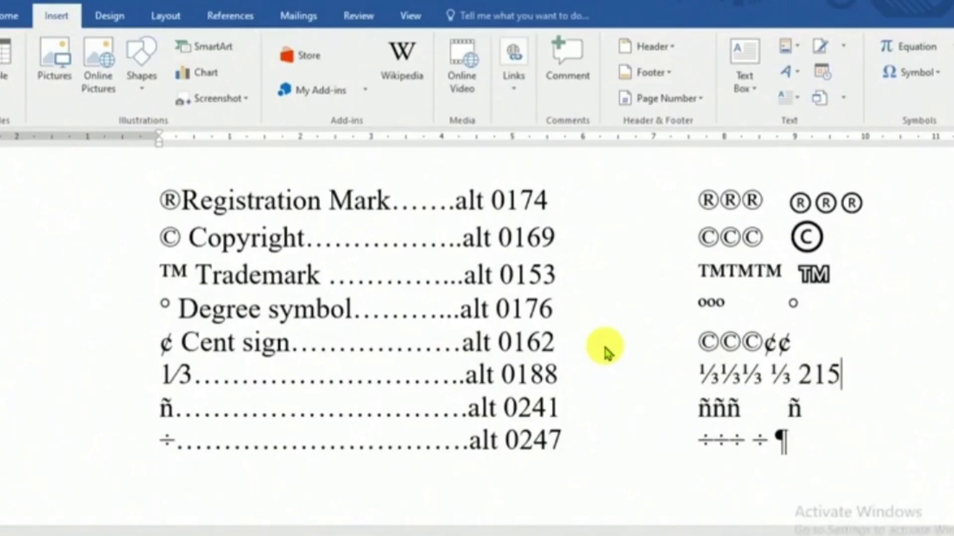
text(3)
key(ctrl+shift+Left)
key(alt+x)
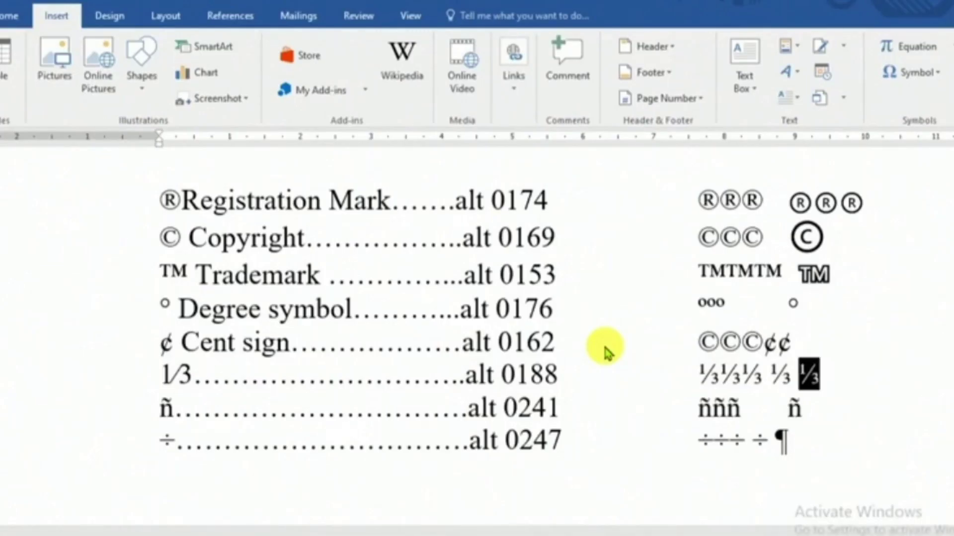
key(Right)
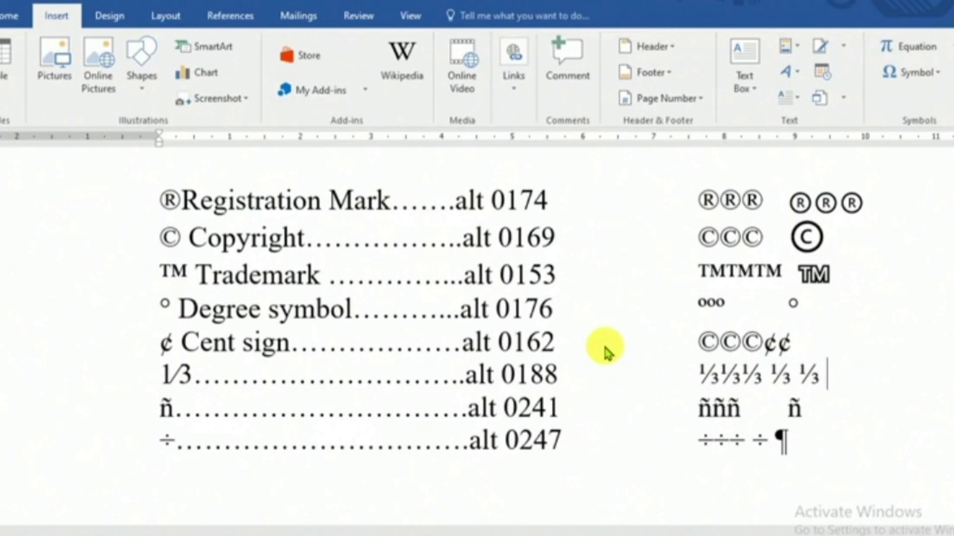
text(2153)
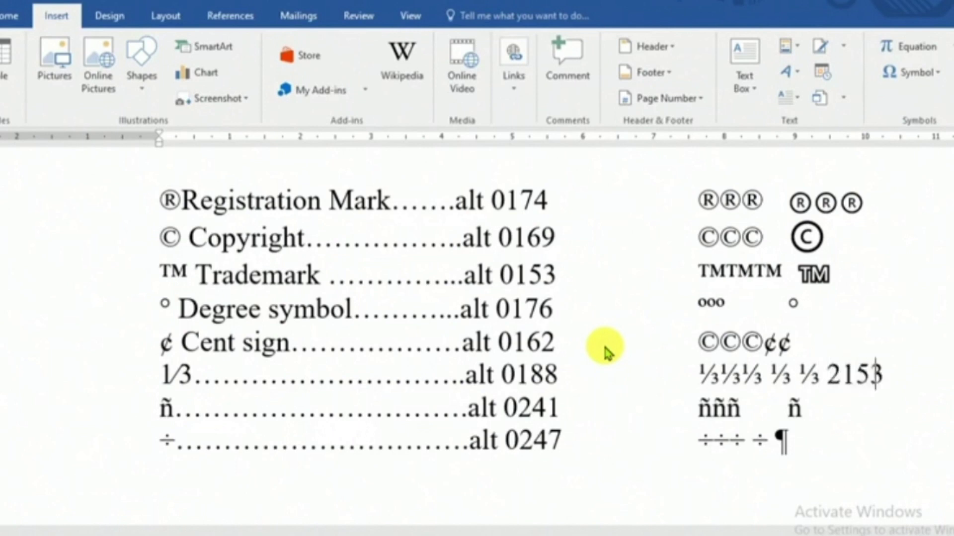
key(alt+x)
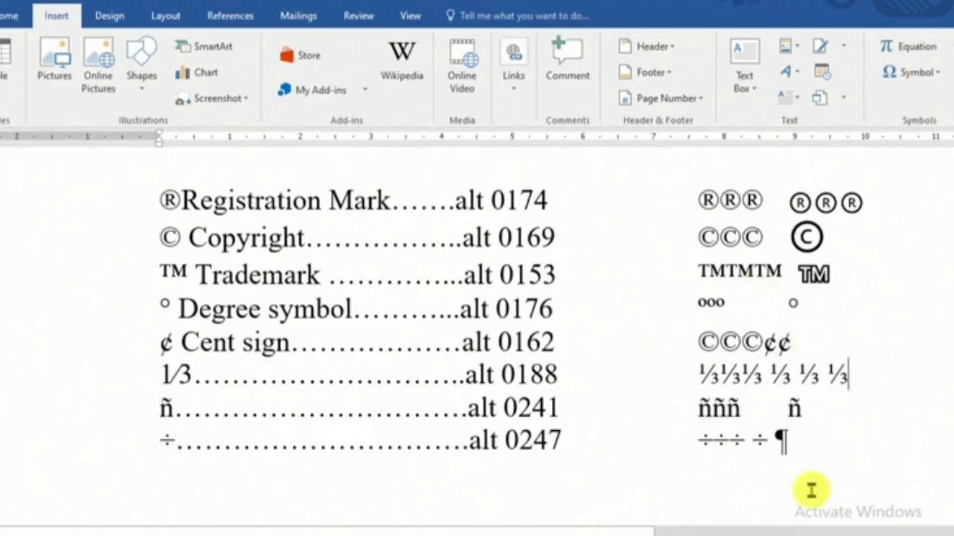
click(651, 480)
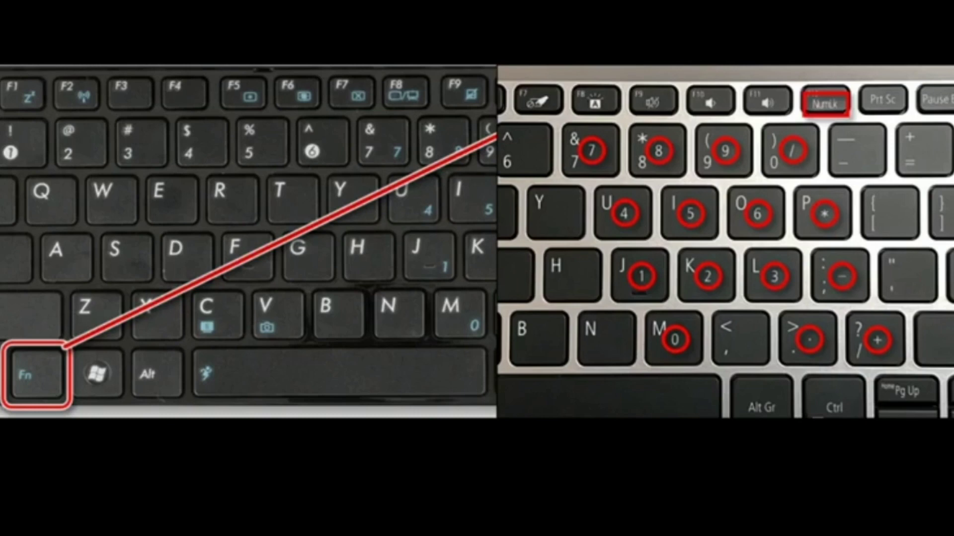
Switch to Chrome and search Google for 'how to find shortcut keys for symbols'.
click(322, 289)
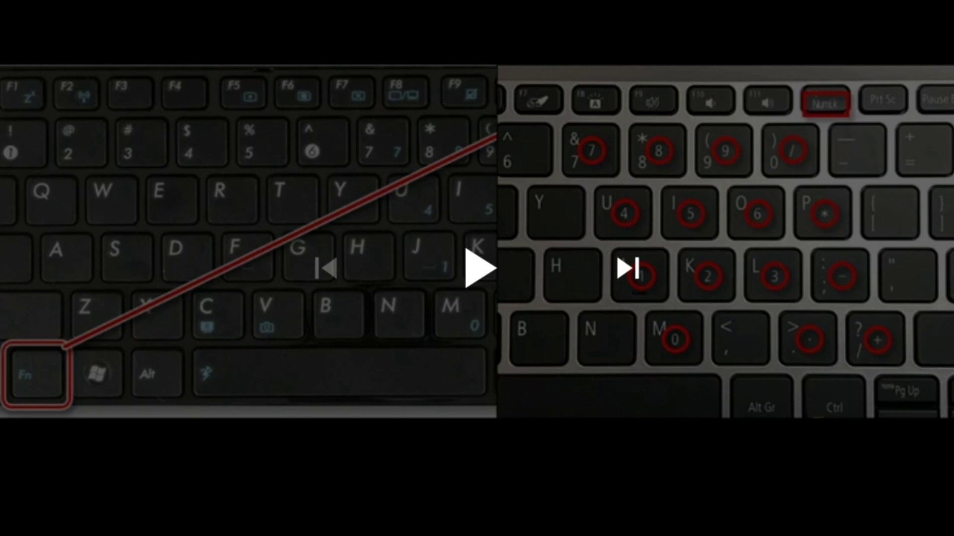
click(479, 269)
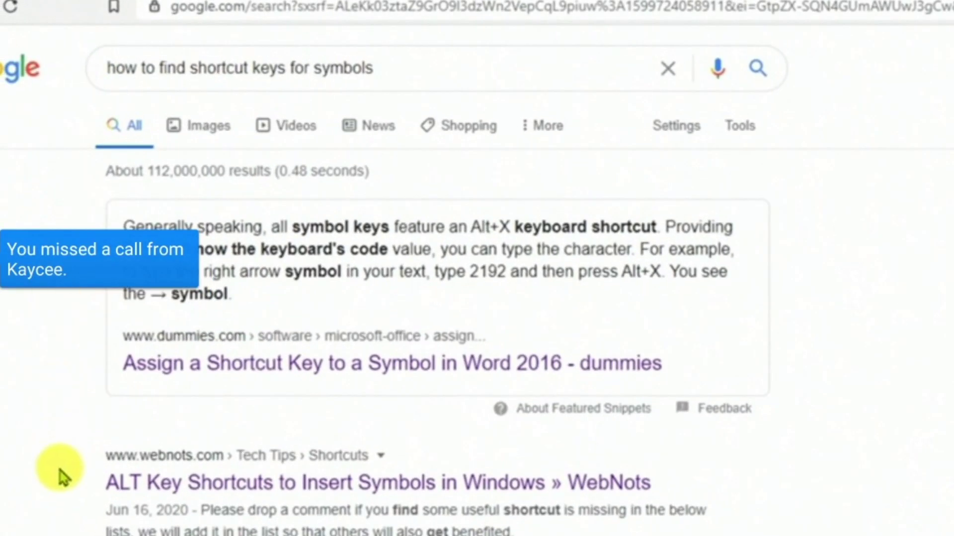
Open the wikispaces.psu.edu 'More Windows Keyboard Shortcuts for Symbols' result and scroll to its ALT code table.
scroll(59, 527, down, 3)
scroll(60, 527, down, 2)
scroll(58, 527, down, 3)
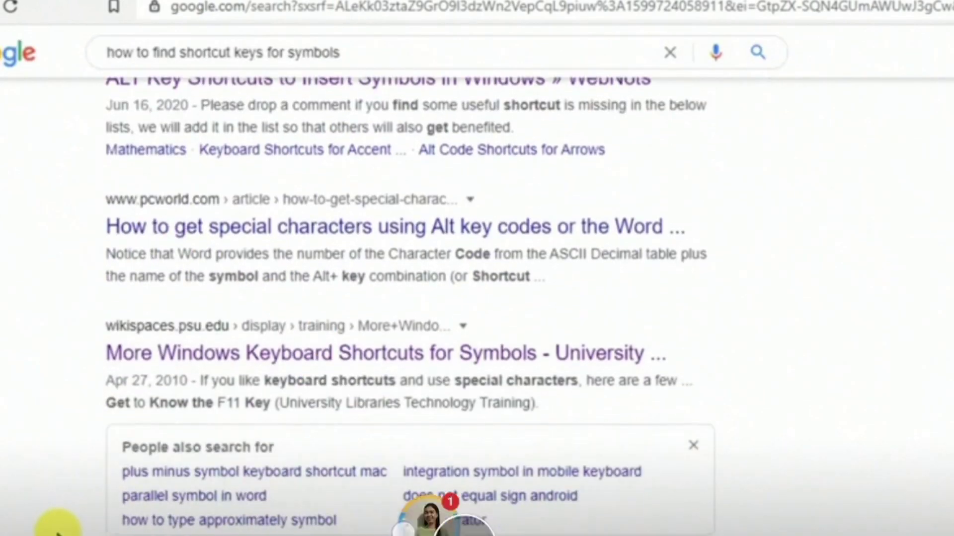
scroll(57, 529, down, 3)
scroll(56, 531, down, 4)
scroll(55, 530, down, 4)
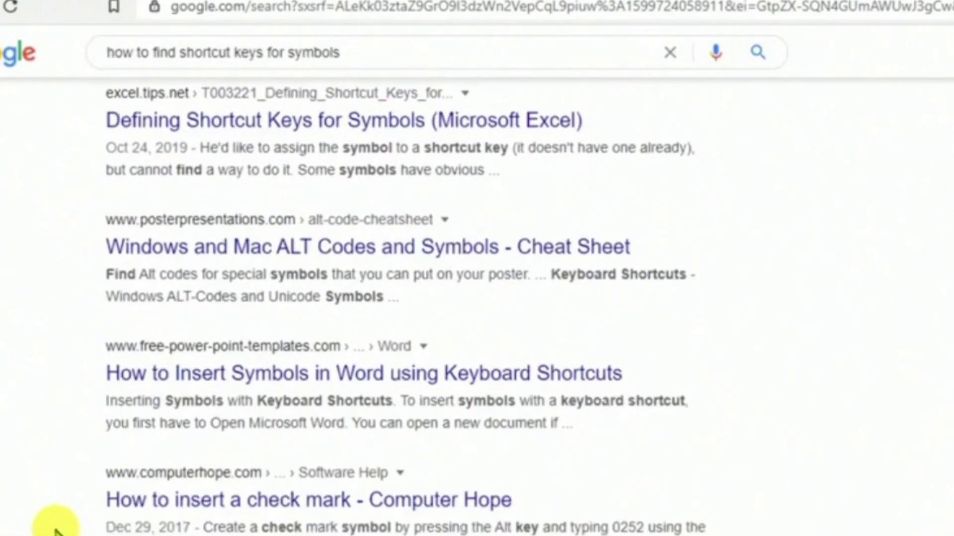
scroll(56, 529, up, 10)
scroll(58, 528, up, 5)
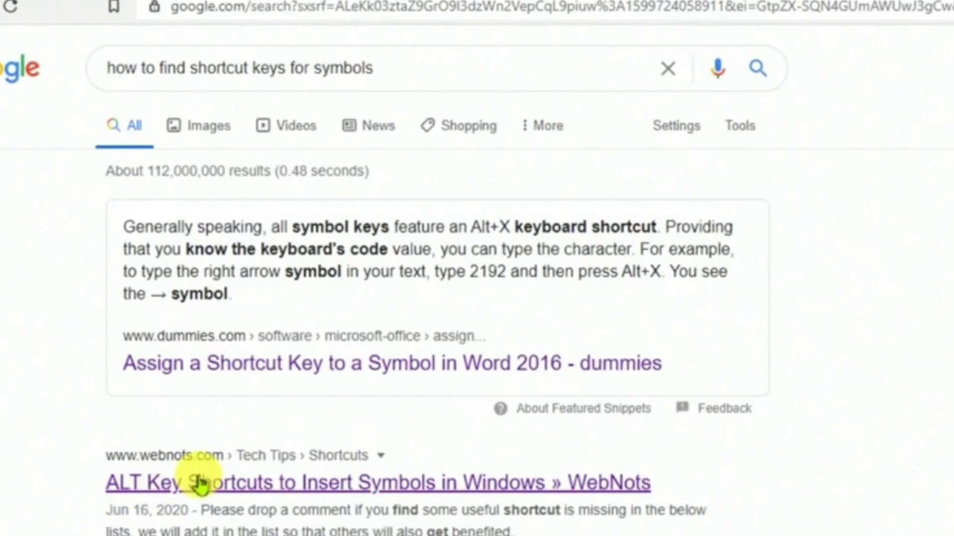
scroll(155, 511, down, 4)
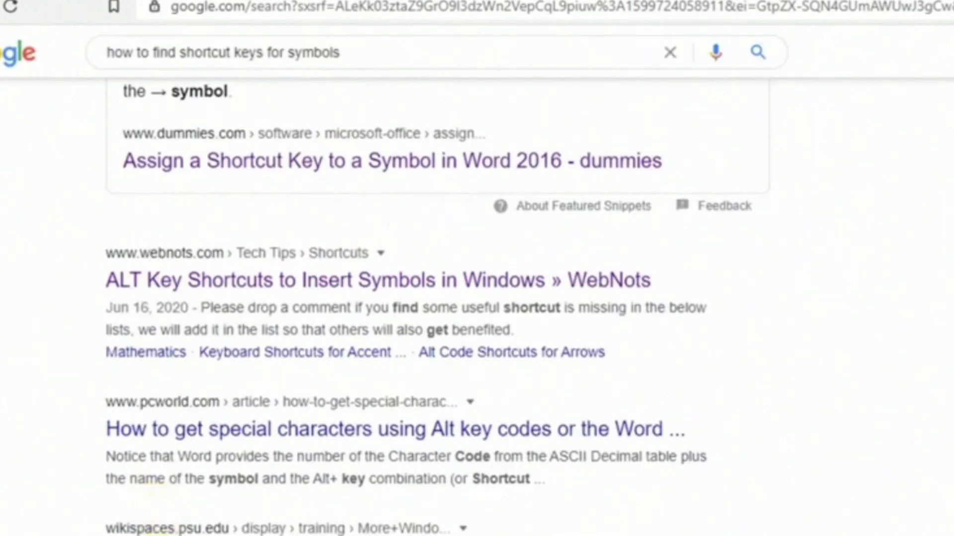
click(159, 529)
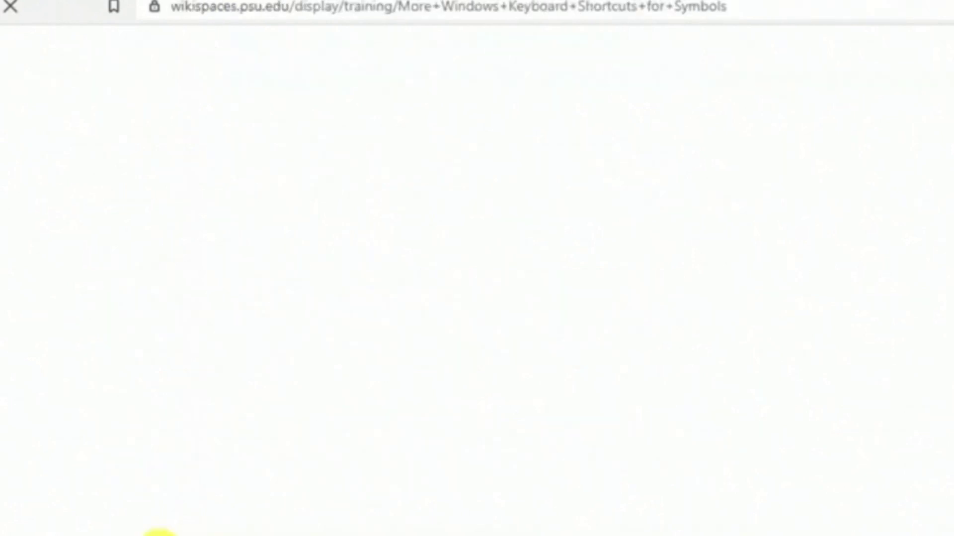
scroll(157, 534, down, 8)
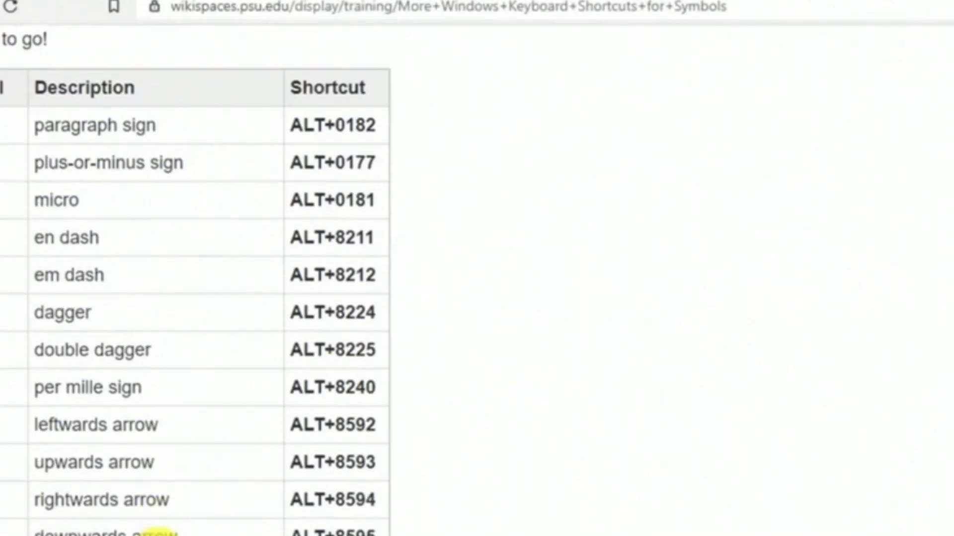